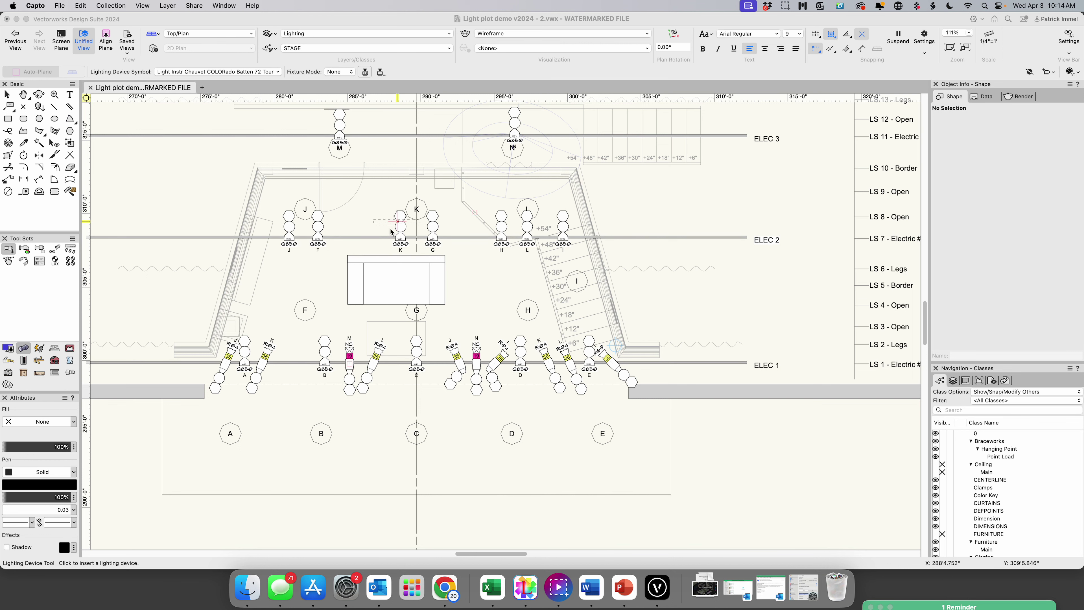
Examine the set and hung lights of the plot in a shaded 3D flyover and return to the Top/Plan view
{"action": "scroll", "coordinate": [431, 215], "scroll_direction": "up", "scroll_amount": 1}
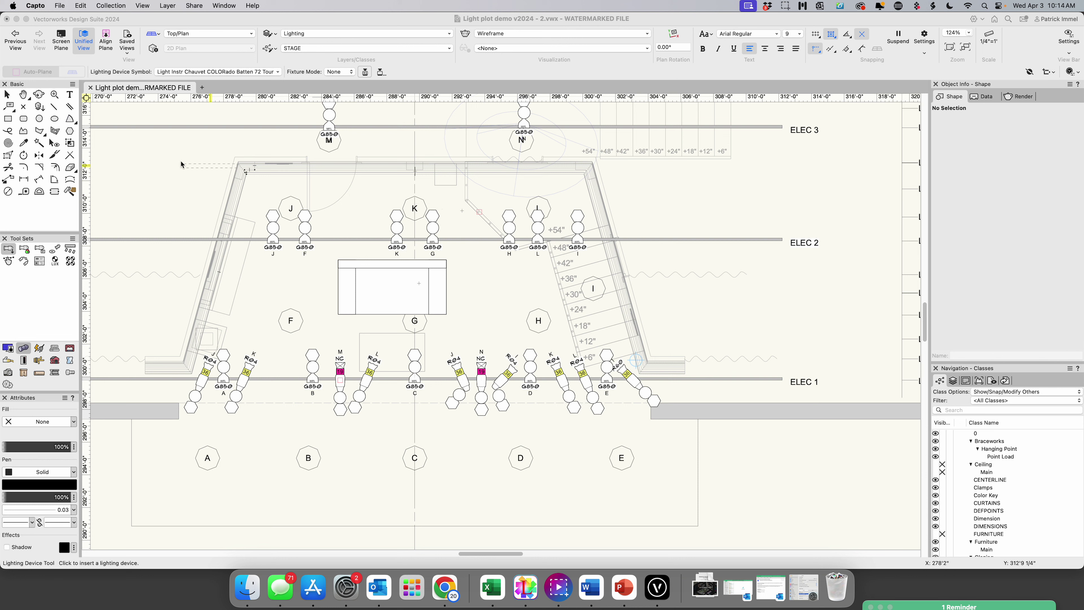
{"action": "left_click", "coordinate": [39, 95]}
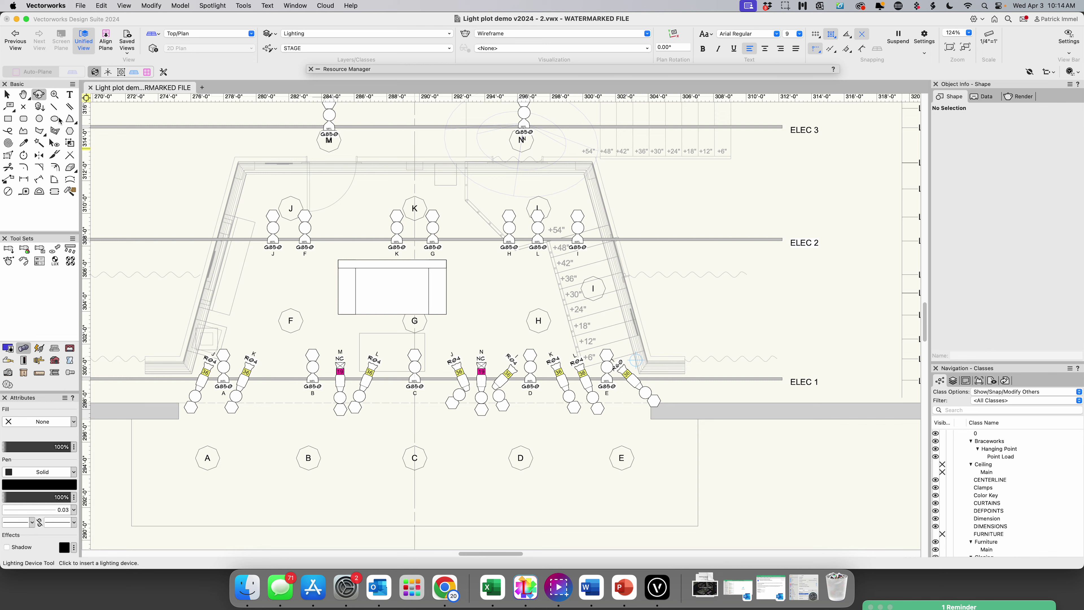
{"action": "mouse_move", "coordinate": [425, 380]}
{"action": "left_mouse_down"}
{"action": "mouse_move", "coordinate": [430, 388]}
{"action": "mouse_move", "coordinate": [428, 276]}
{"action": "mouse_move", "coordinate": [428, 317]}
{"action": "left_mouse_up"}
{"action": "scroll", "coordinate": [428, 276], "scroll_direction": "up", "scroll_amount": 3}
{"action": "scroll", "coordinate": [446, 437], "scroll_direction": "down", "scroll_amount": 5}
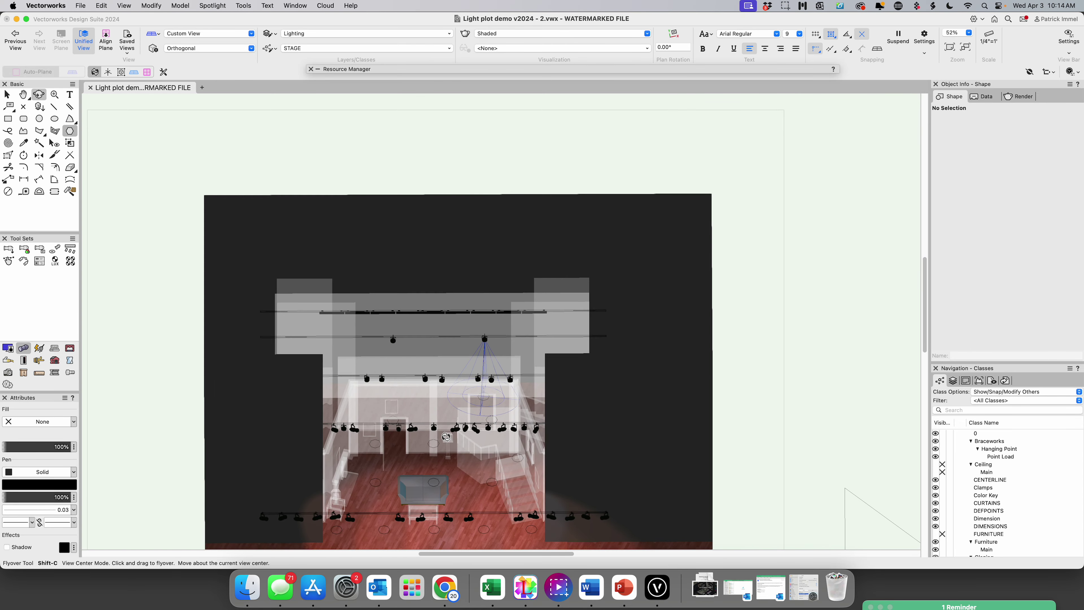
{"action": "scroll", "coordinate": [327, 500], "scroll_direction": "up", "scroll_amount": 1}
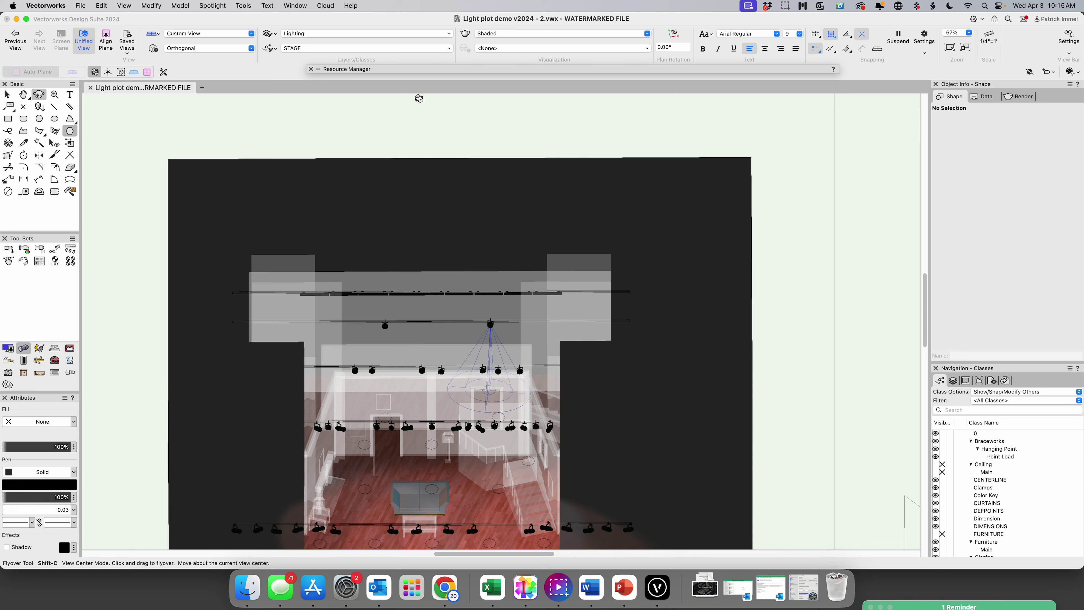
{"action": "left_click", "coordinate": [194, 38]}
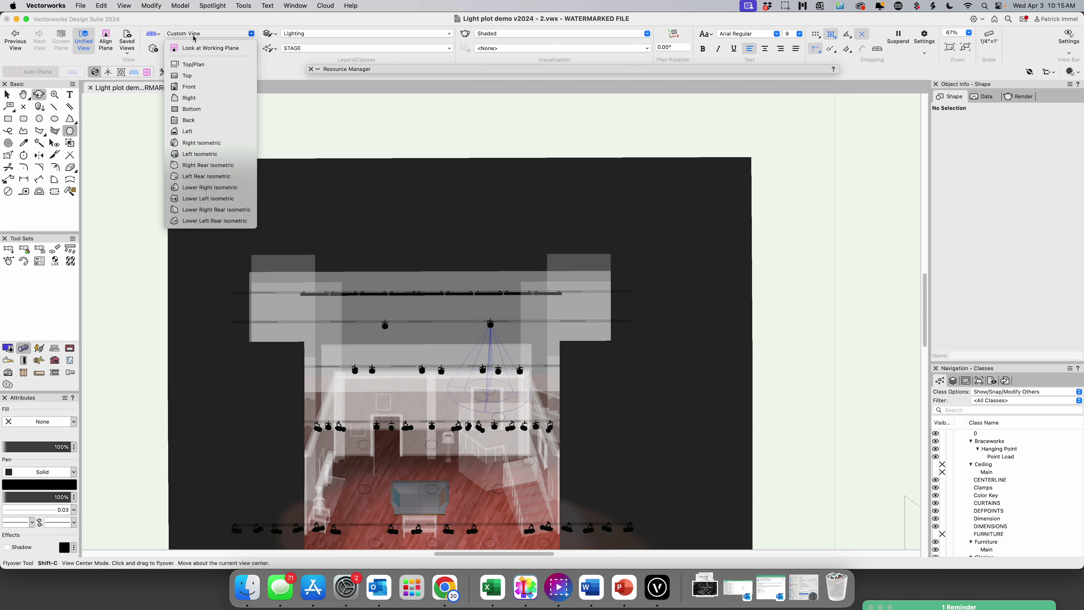
{"action": "left_click", "coordinate": [201, 65]}
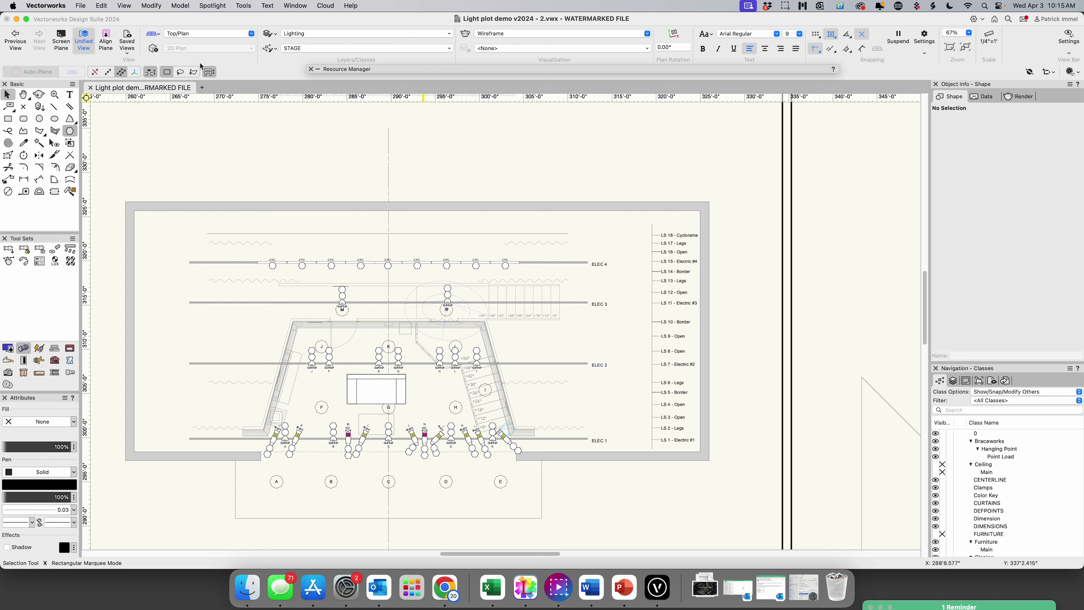
Choose the Practical symbol from the Lighting - Misc Items favorites folder for inserting lighting devices
{"action": "key", "text": "c"}
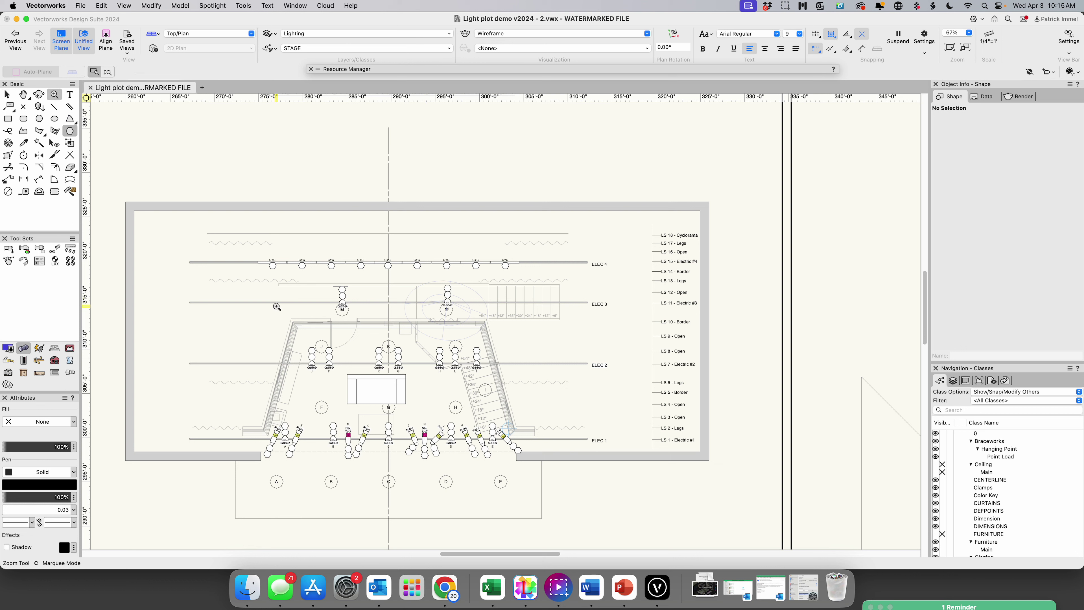
{"action": "left_click_drag", "start_coordinate": [262, 314], "coordinate": [475, 434]}
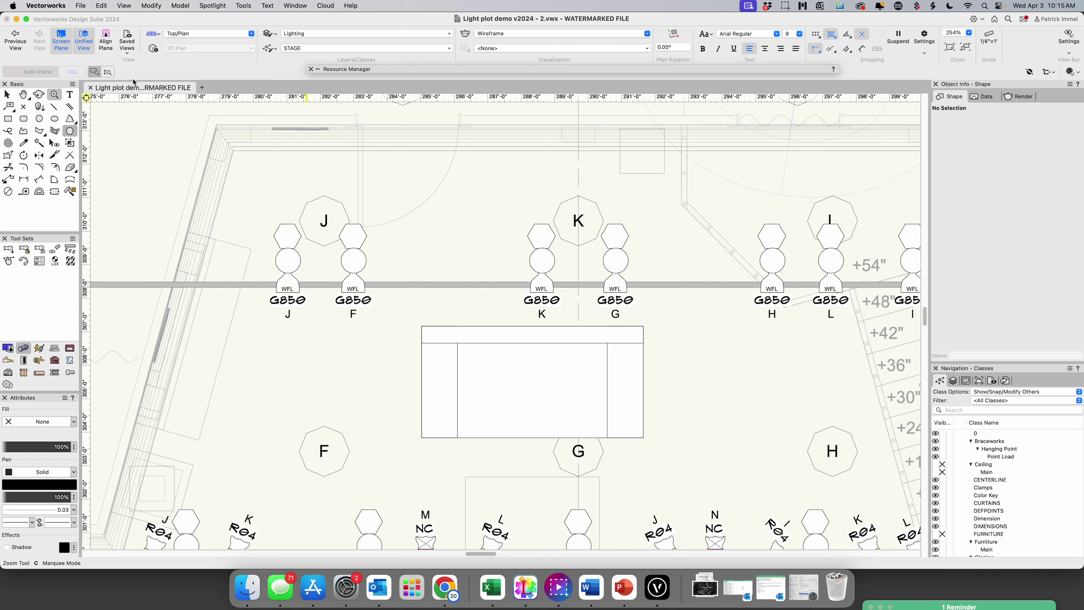
{"action": "left_click", "coordinate": [9, 250]}
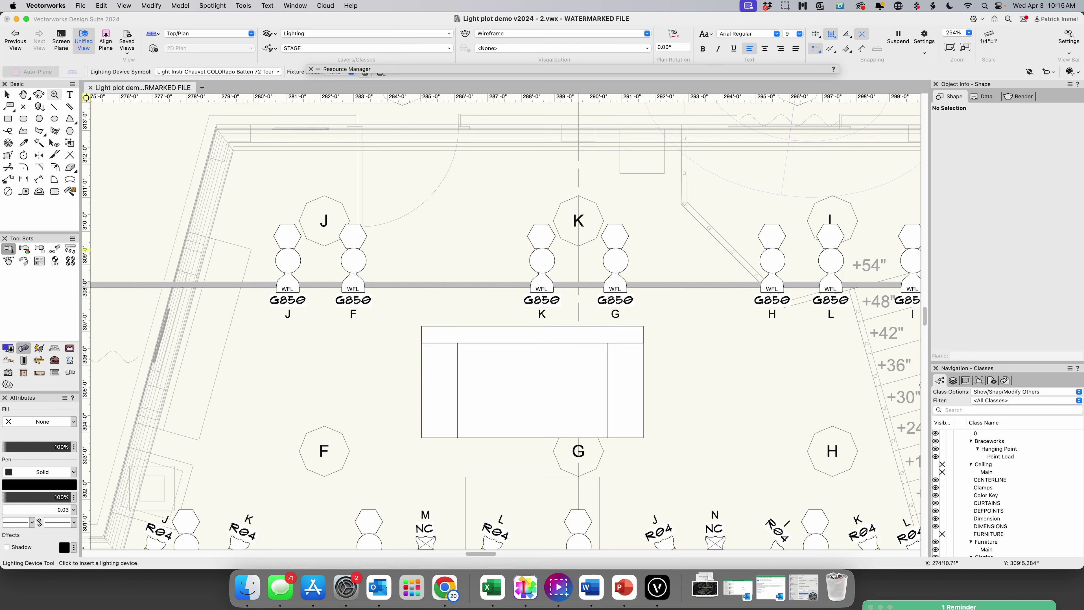
{"action": "left_click", "coordinate": [210, 72]}
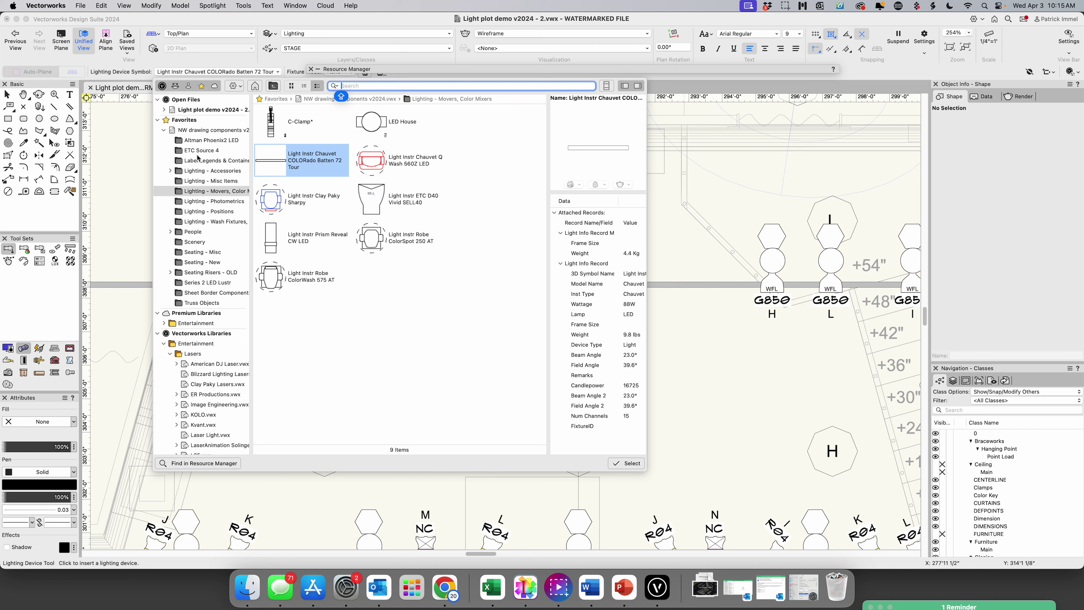
{"action": "left_click", "coordinate": [222, 183]}
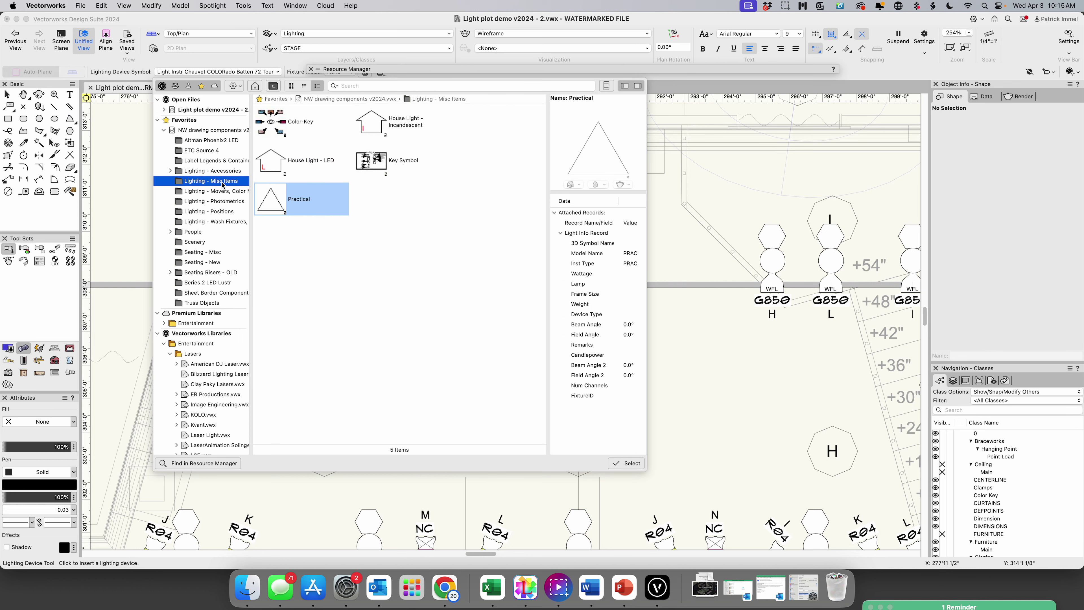
{"action": "double_click", "coordinate": [276, 204]}
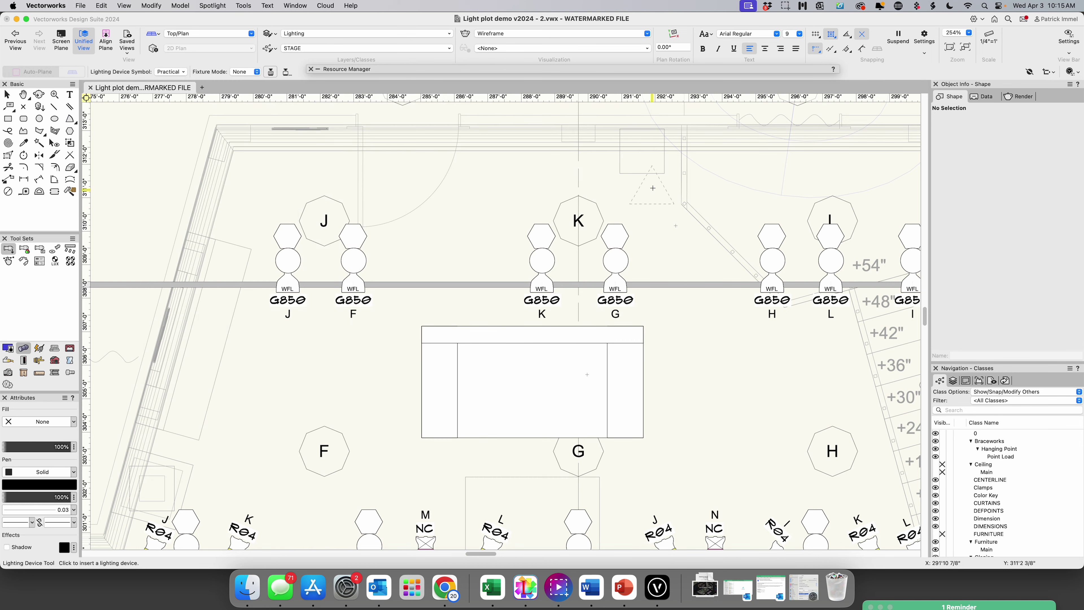
Insert an upright practical at the upstage table near area K and another, rotated about 123°, at the table by the angled wall near area F
{"action": "left_click", "coordinate": [643, 161]}
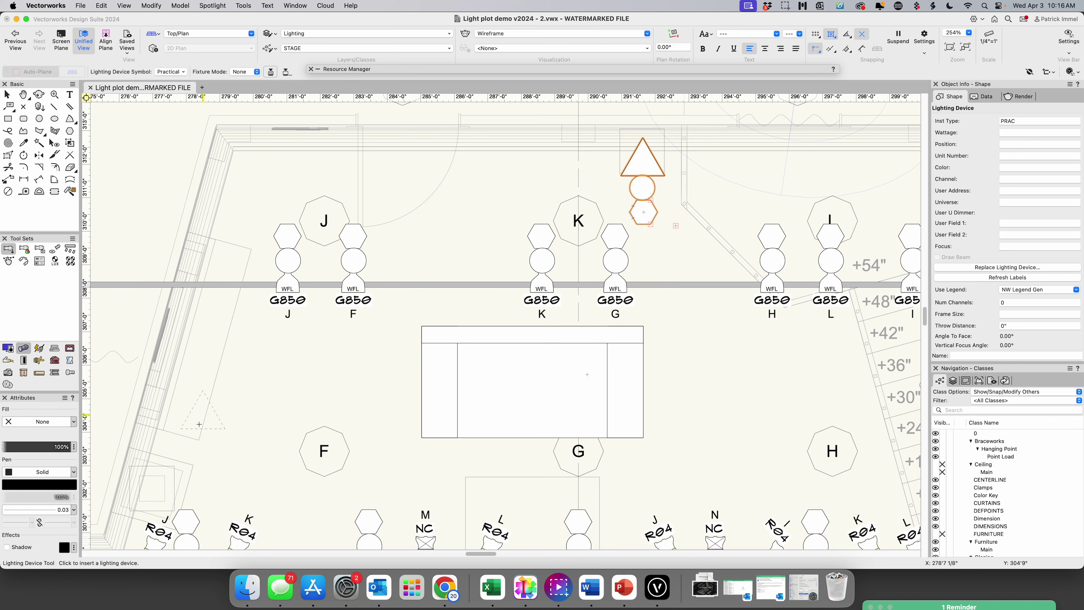
{"action": "left_click", "coordinate": [152, 488]}
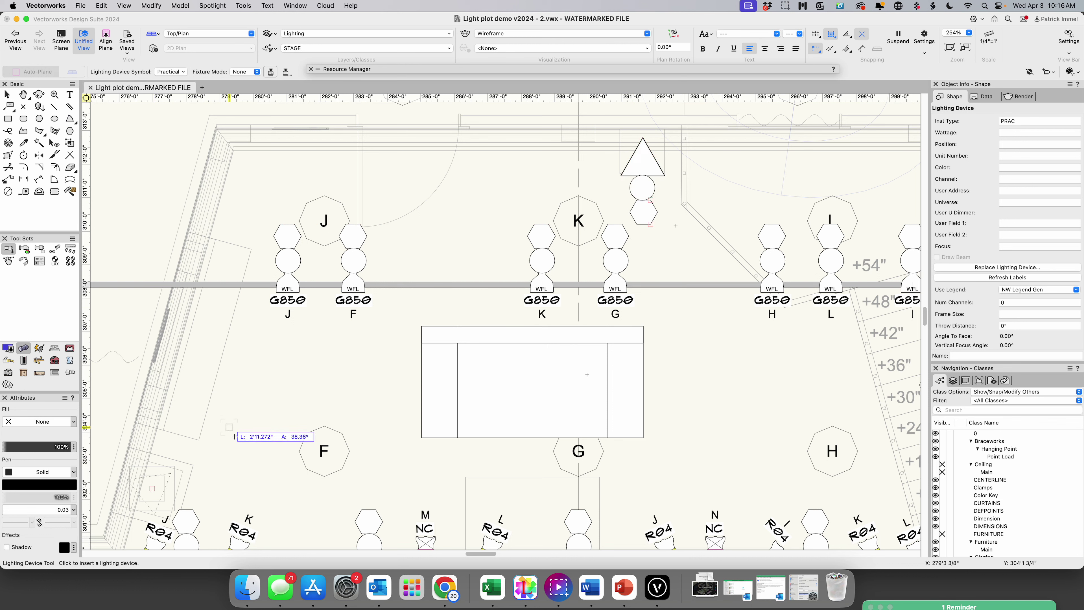
{"action": "left_click", "coordinate": [94, 522]}
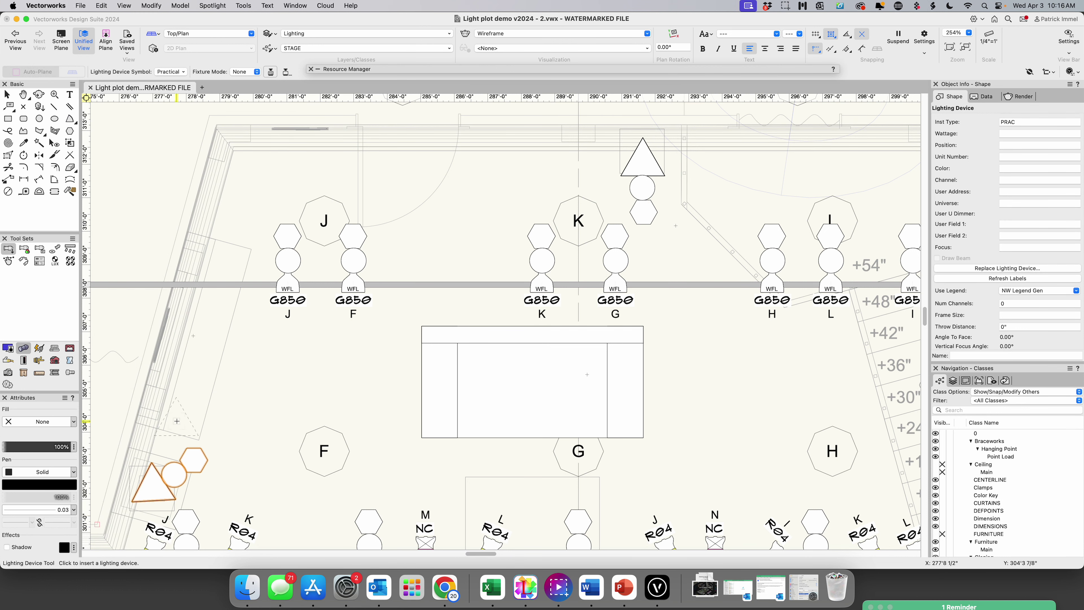
Set the position of both practicals to DECK
{"action": "scroll", "coordinate": [239, 372], "scroll_direction": "up", "scroll_amount": 2}
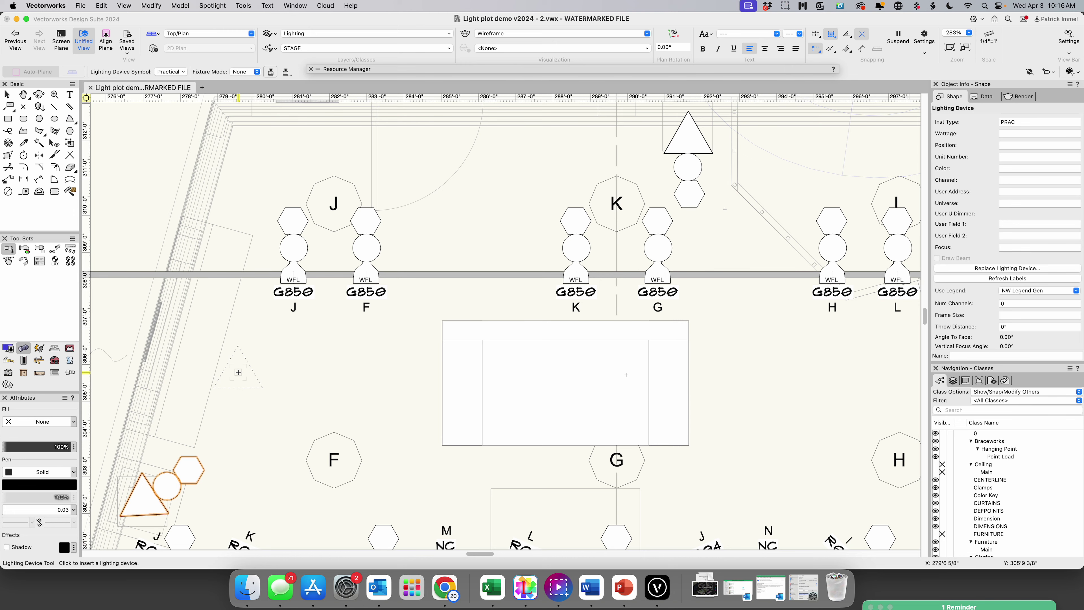
{"action": "scroll", "coordinate": [304, 376], "scroll_direction": "down", "scroll_amount": 3}
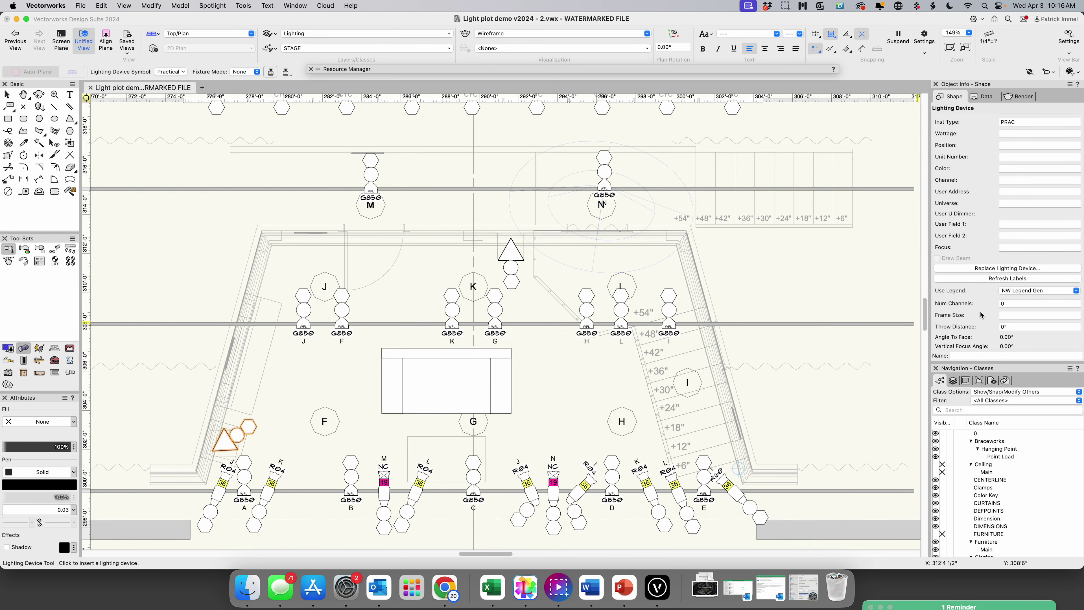
{"action": "scroll", "coordinate": [961, 241], "scroll_direction": "up", "scroll_amount": 5}
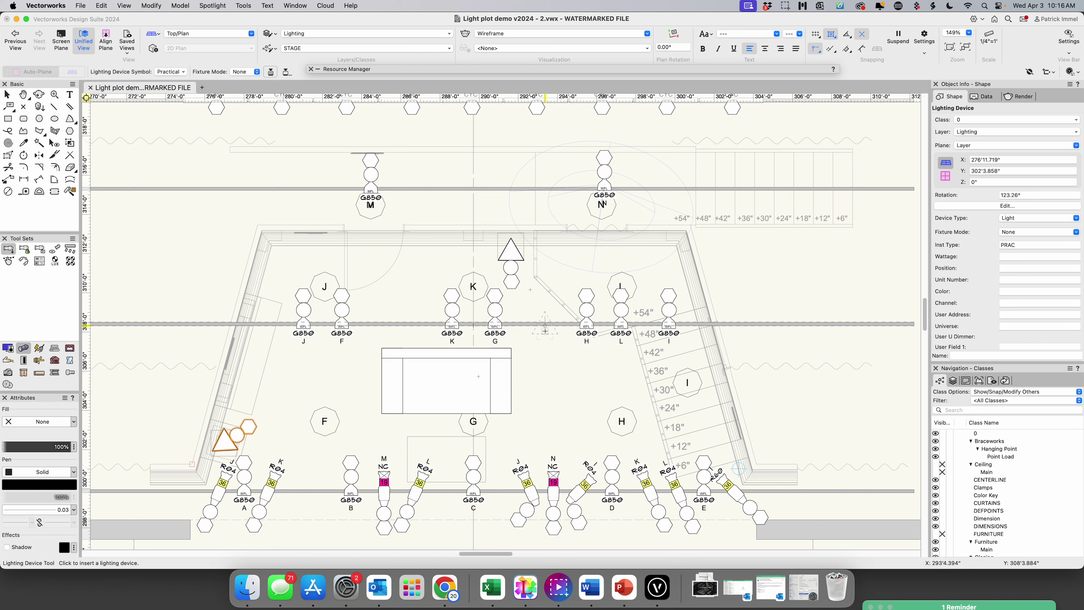
{"action": "left_click", "coordinate": [5, 95]}
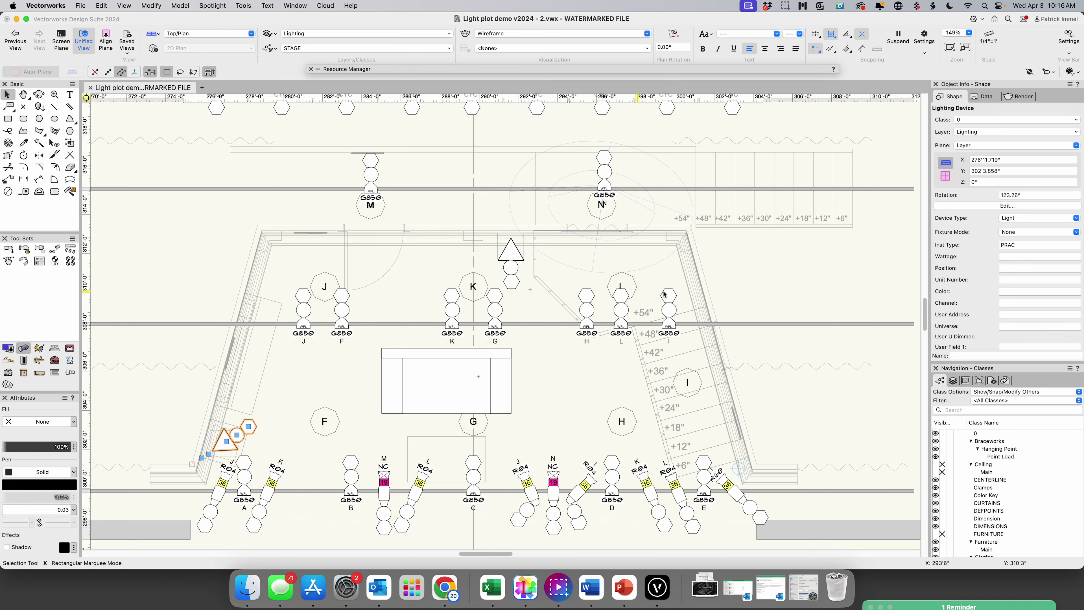
{"action": "left_click", "coordinate": [517, 259], "text": "shift"}
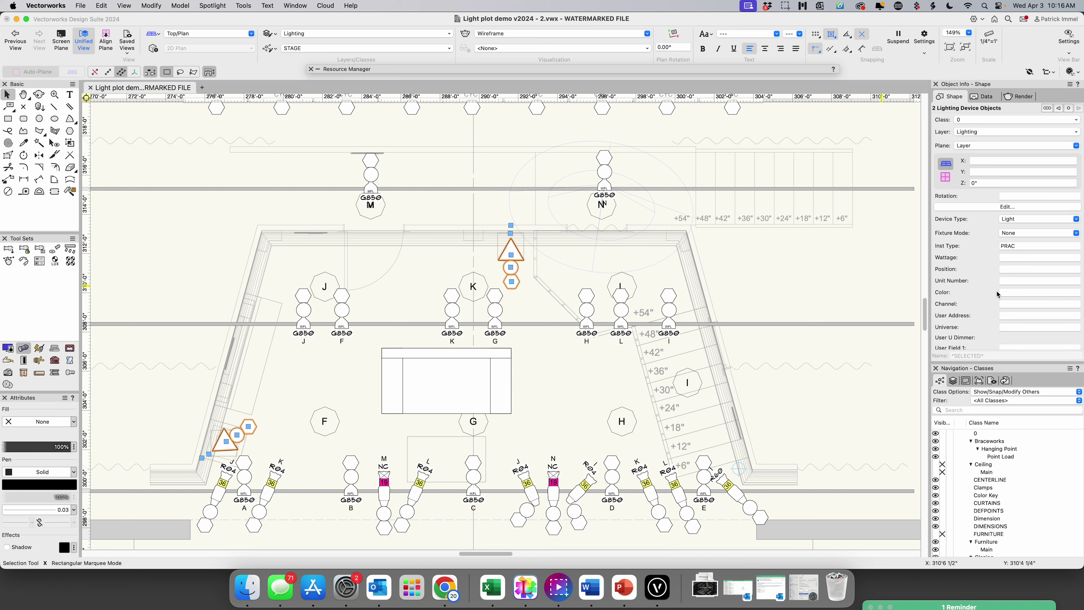
{"action": "left_click", "coordinate": [1009, 269]}
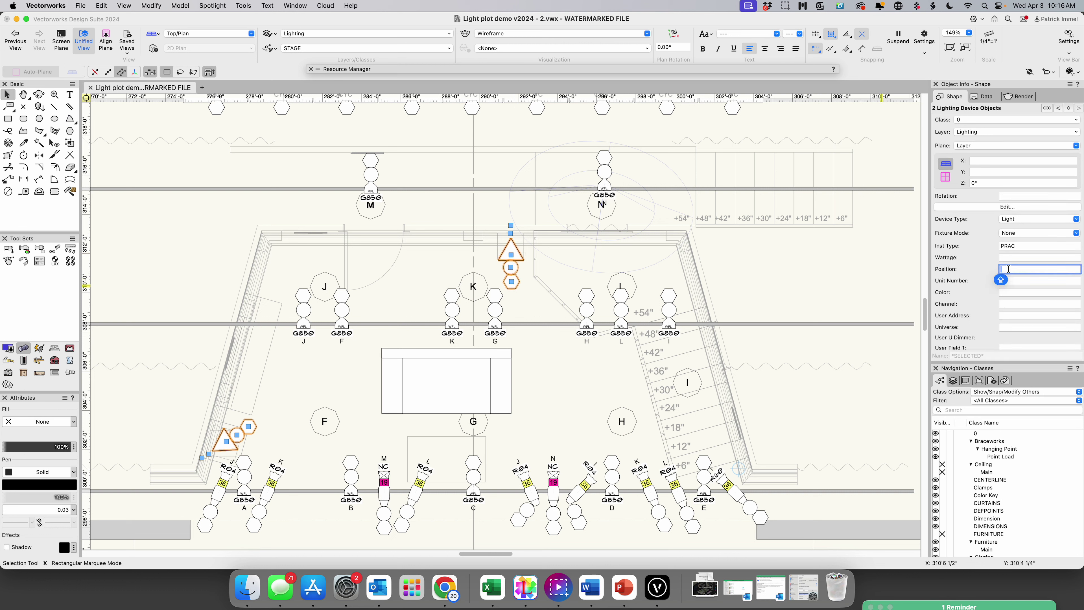
{"action": "type", "text": "DECK"}
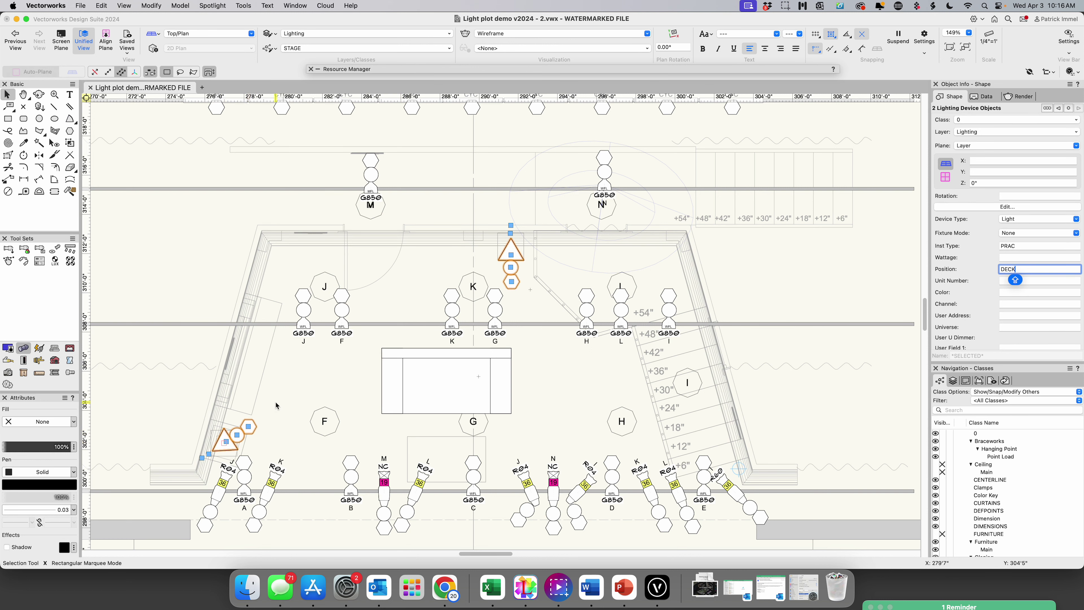
Set the unit number of the practical near area F to 1 and of the one near area K to 2
{"action": "left_click", "coordinate": [236, 436]}
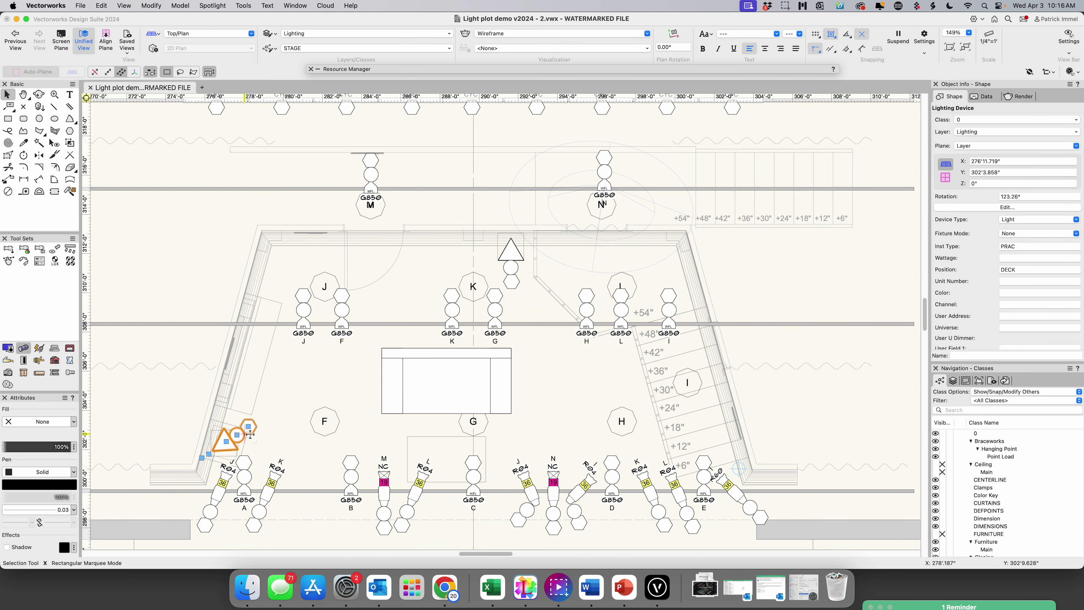
{"action": "left_click", "coordinate": [1001, 282]}
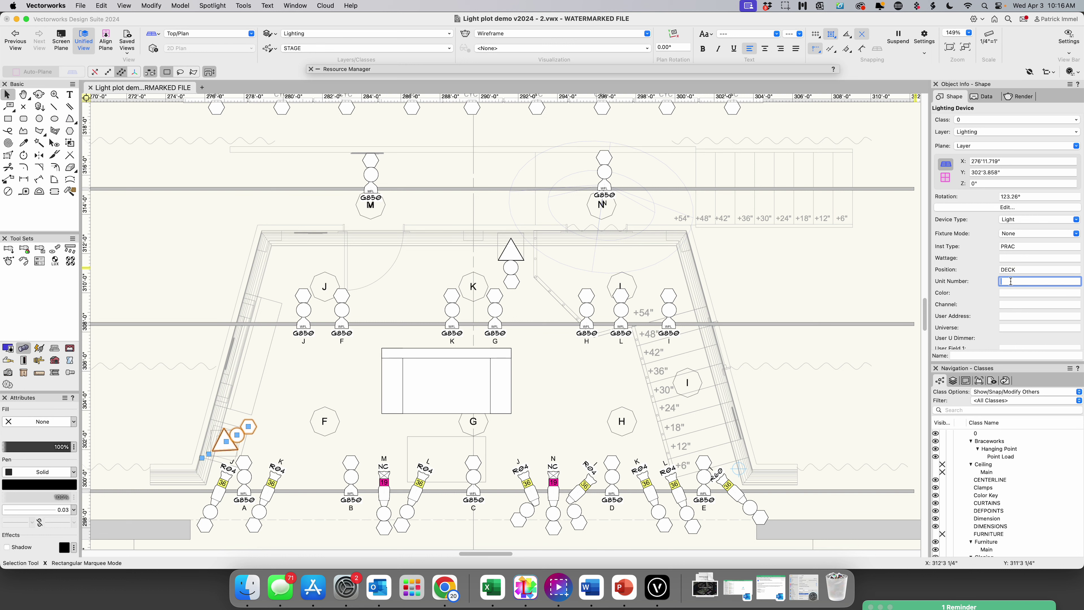
{"action": "type", "text": "1"}
{"action": "left_click", "coordinate": [511, 256]}
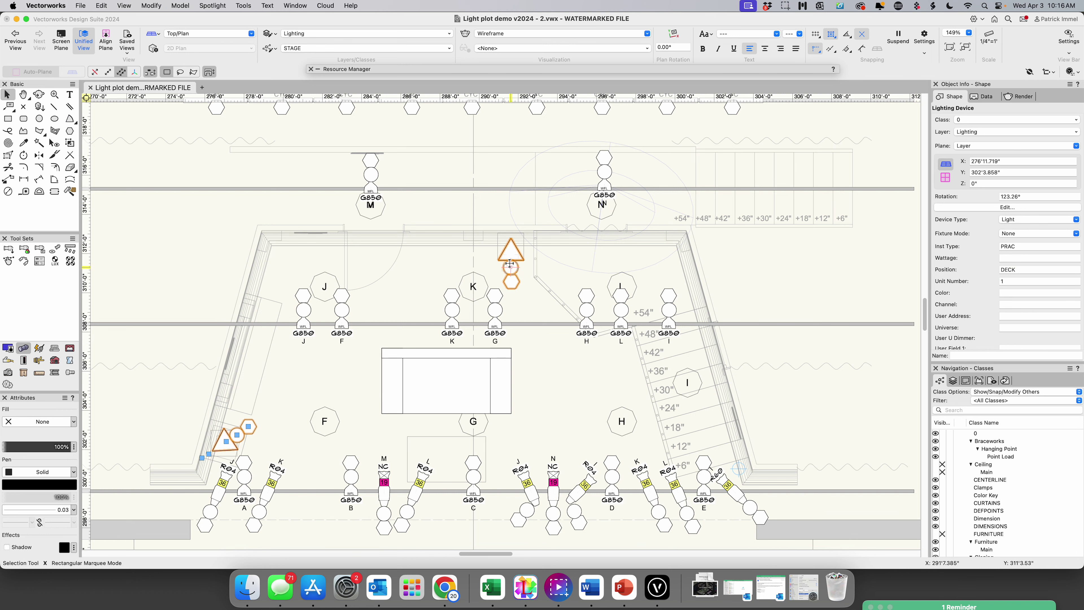
{"action": "left_click", "coordinate": [1007, 282]}
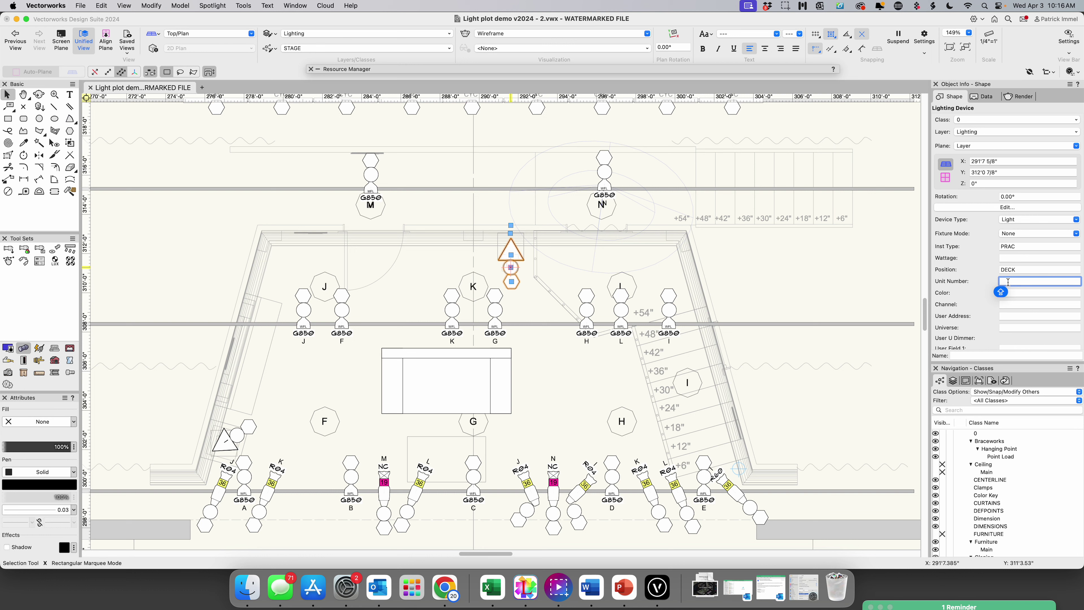
{"action": "type", "text": "2"}
Set the color of both practicals to NC
{"action": "left_click", "coordinate": [236, 435], "text": "shift"}
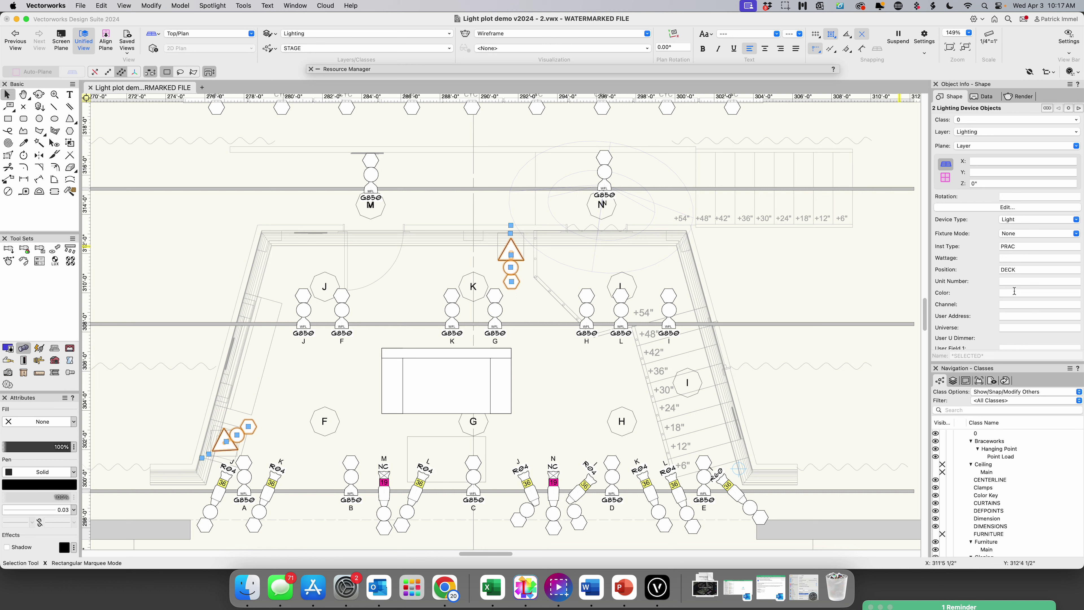
{"action": "left_click", "coordinate": [1014, 292]}
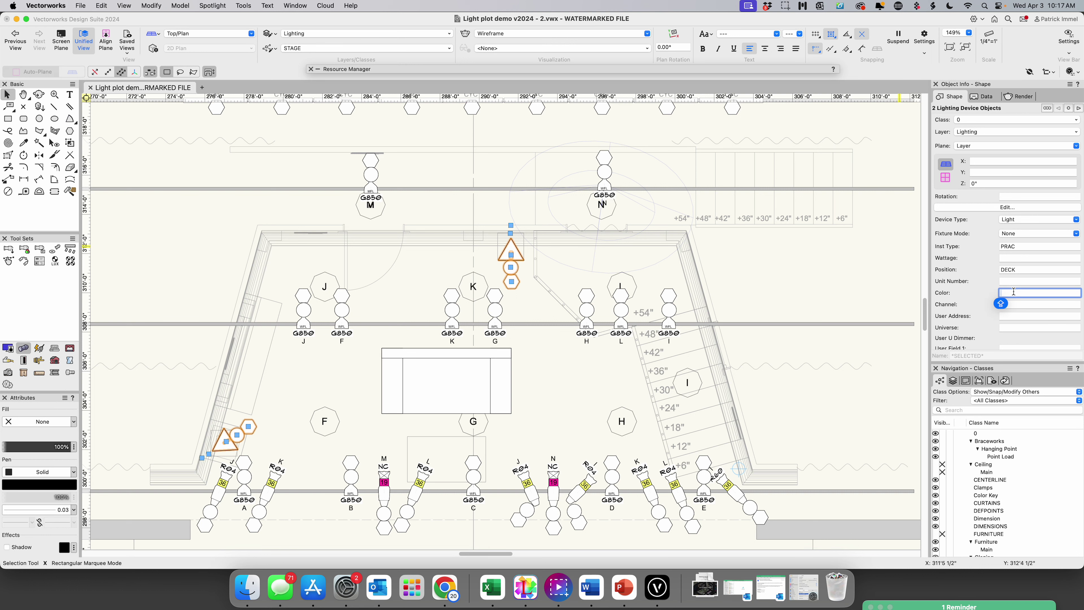
{"action": "type", "text": "NC"}
{"action": "key", "text": "Return"}
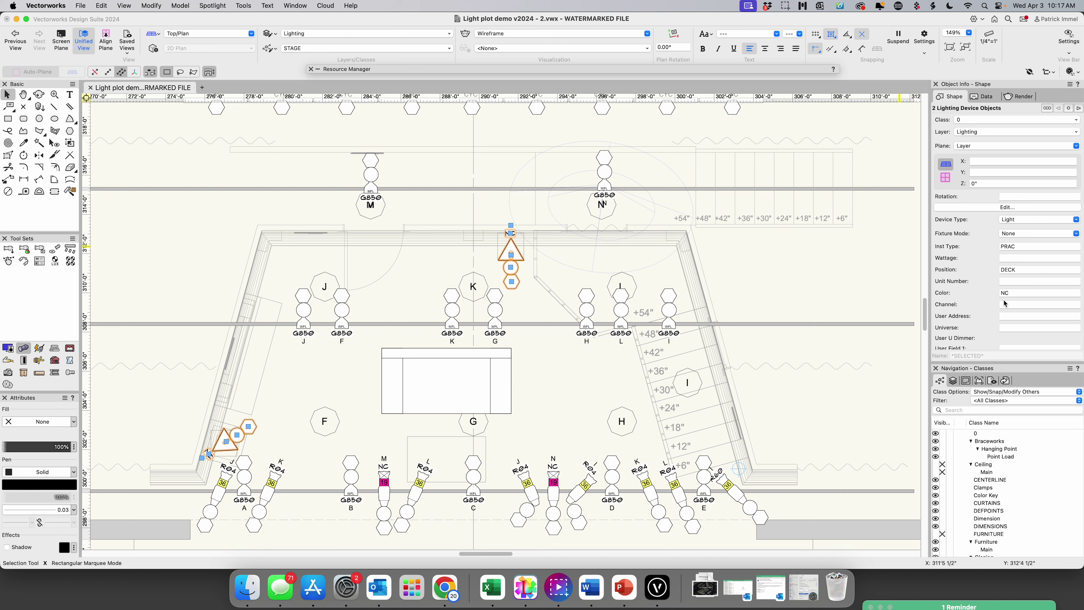
Set the focus of both practicals to PRAC and deselect them
{"action": "scroll", "coordinate": [1011, 316], "scroll_direction": "down", "scroll_amount": 3}
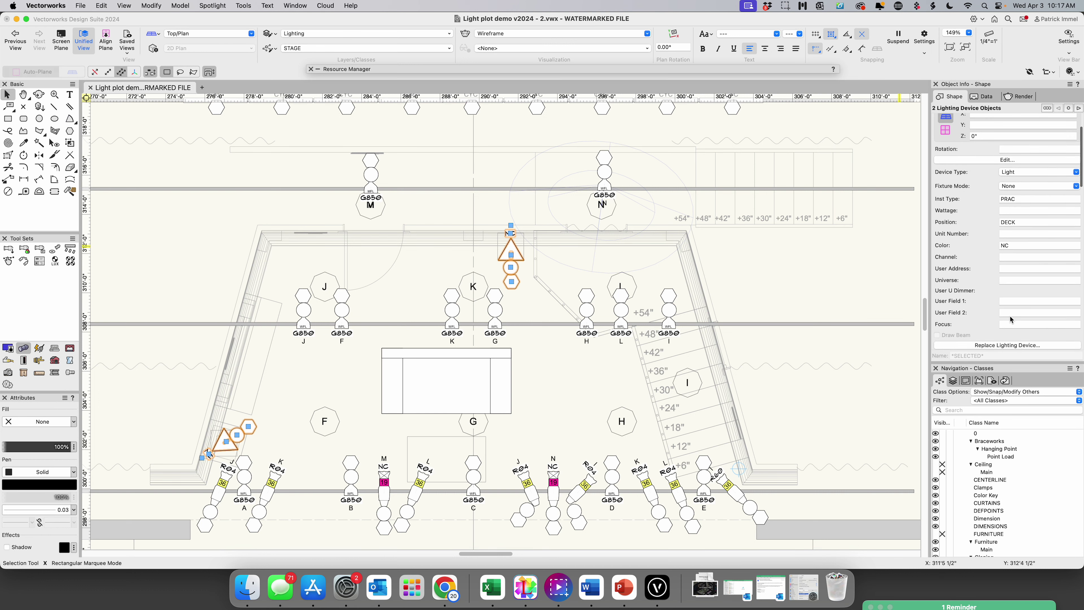
{"action": "left_click", "coordinate": [1012, 324]}
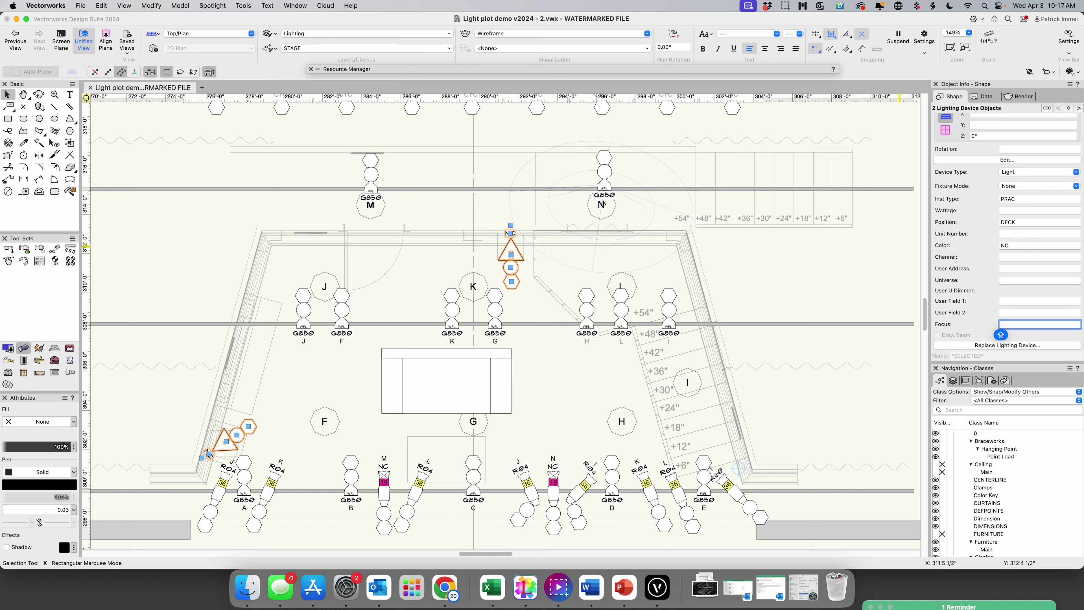
{"action": "type", "text": "PRAC"}
{"action": "key", "text": "Return"}
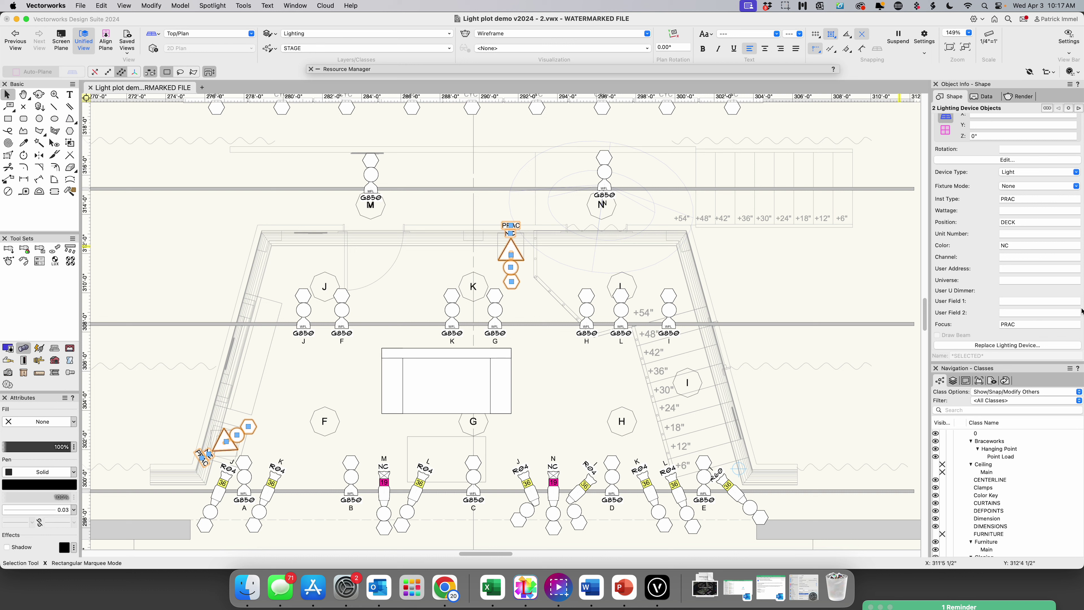
{"action": "scroll", "coordinate": [1068, 299], "scroll_direction": "up", "scroll_amount": 2}
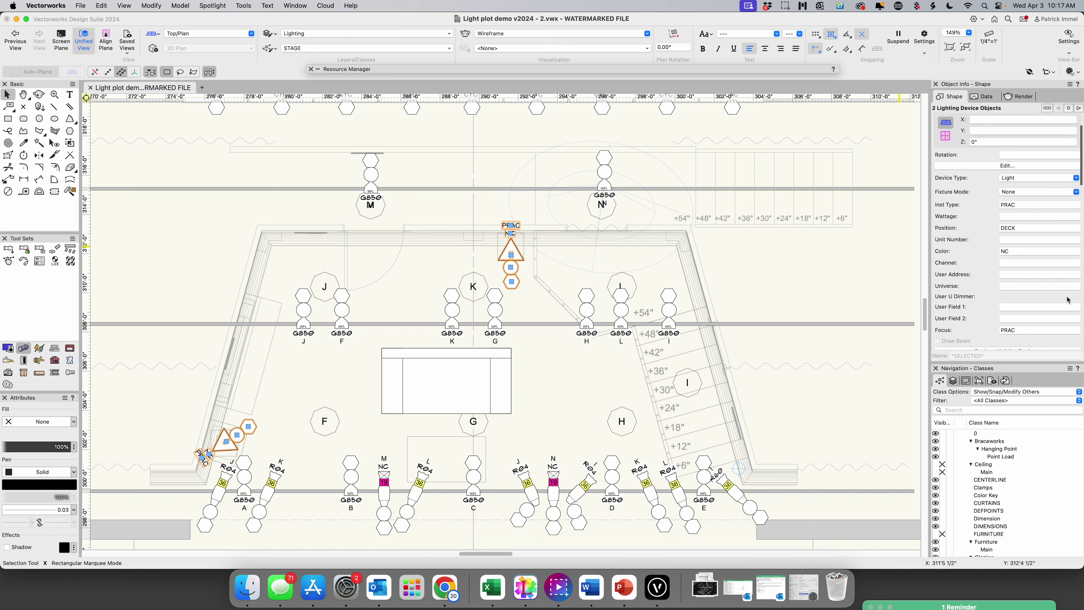
{"action": "left_click", "coordinate": [779, 239]}
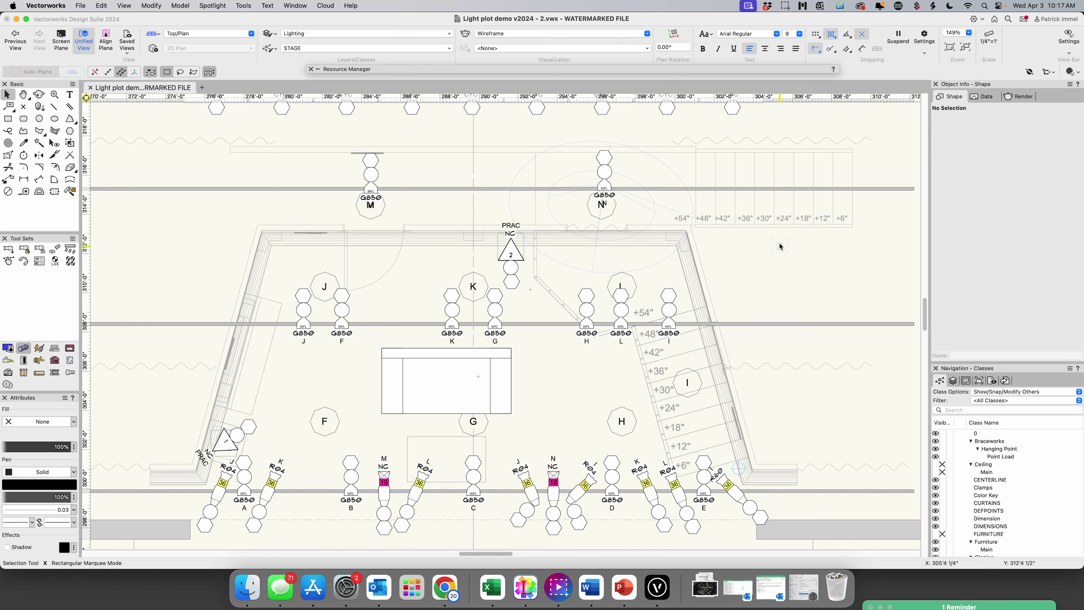
{"action": "scroll", "coordinate": [779, 240], "scroll_direction": "down", "scroll_amount": 2}
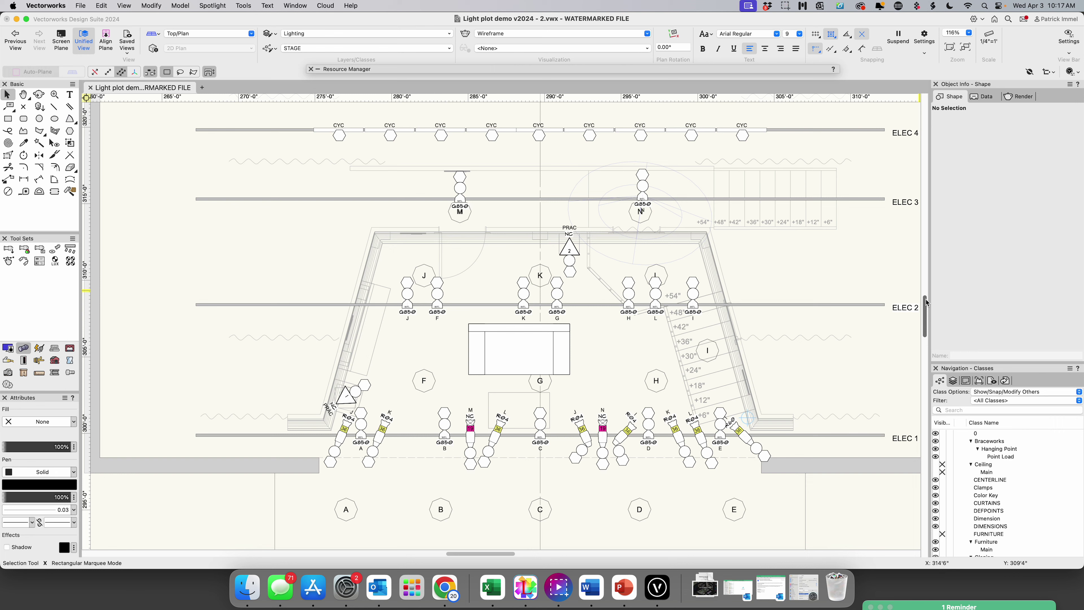
Insert an Altman PAR64 WFL lighting device from the wash fixtures folder on the FOH pipe, between the units focused on C and D
{"action": "left_click_drag", "start_coordinate": [926, 299], "coordinate": [925, 314]}
{"action": "scroll", "coordinate": [917, 285], "scroll_direction": "up", "scroll_amount": 1}
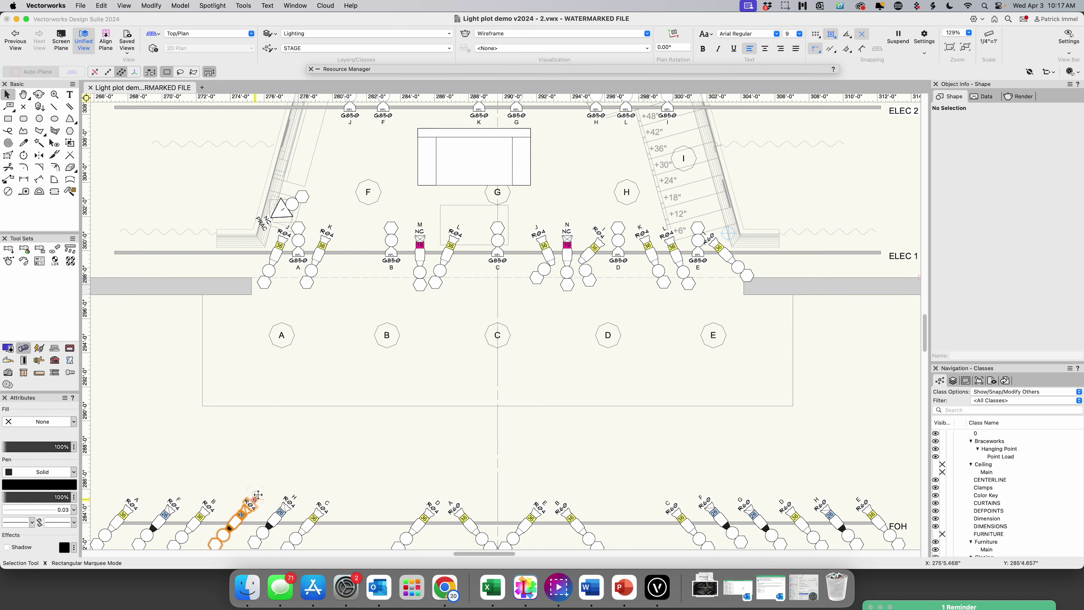
{"action": "scroll", "coordinate": [799, 467], "scroll_direction": "down", "scroll_amount": 1}
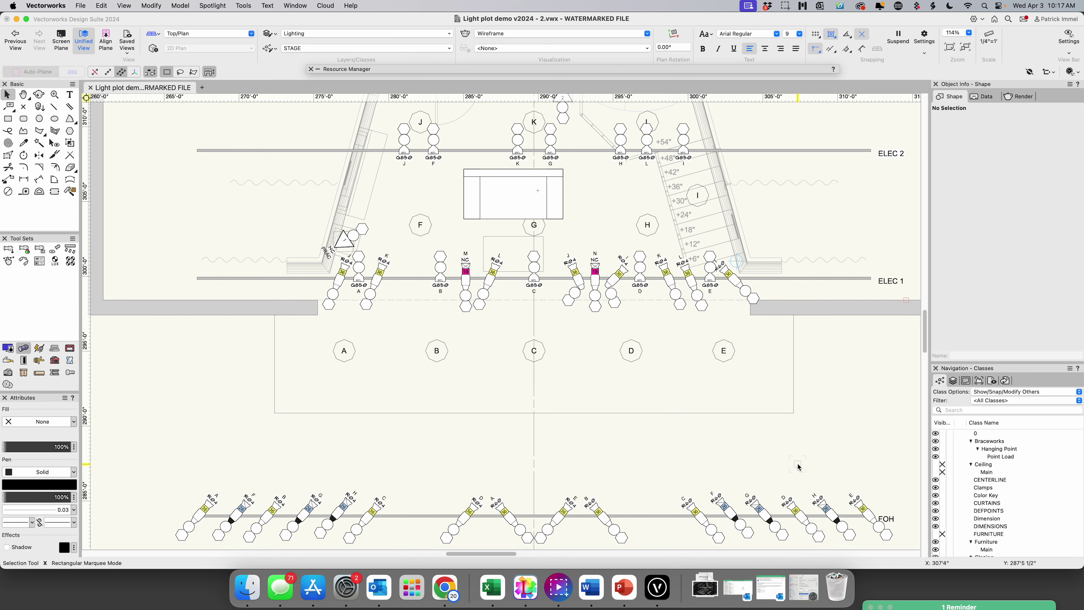
{"action": "scroll", "coordinate": [799, 467], "scroll_direction": "up", "scroll_amount": 1}
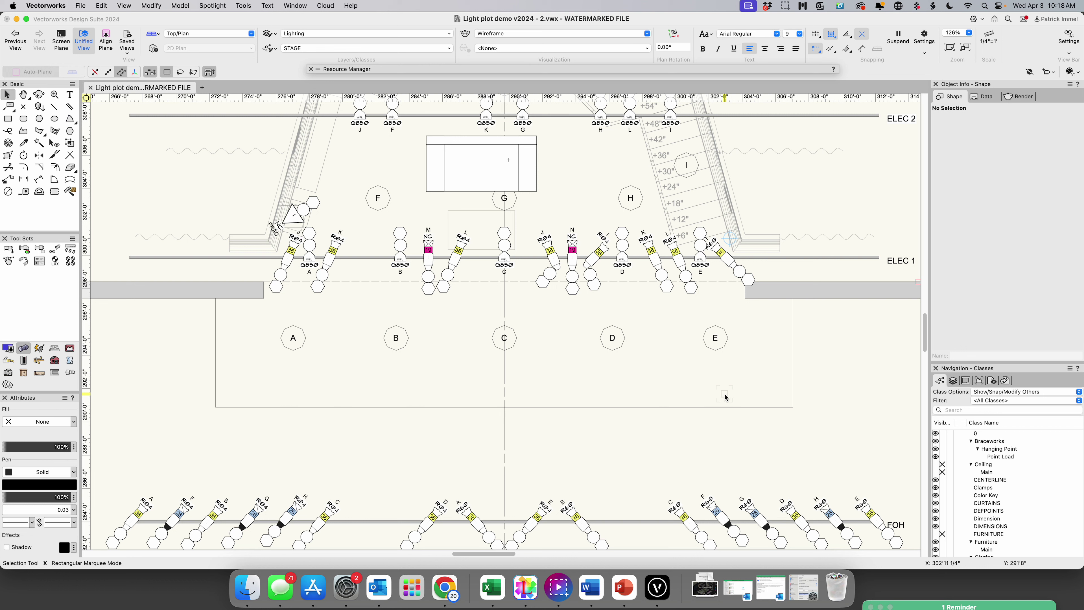
{"action": "key", "text": "u"}
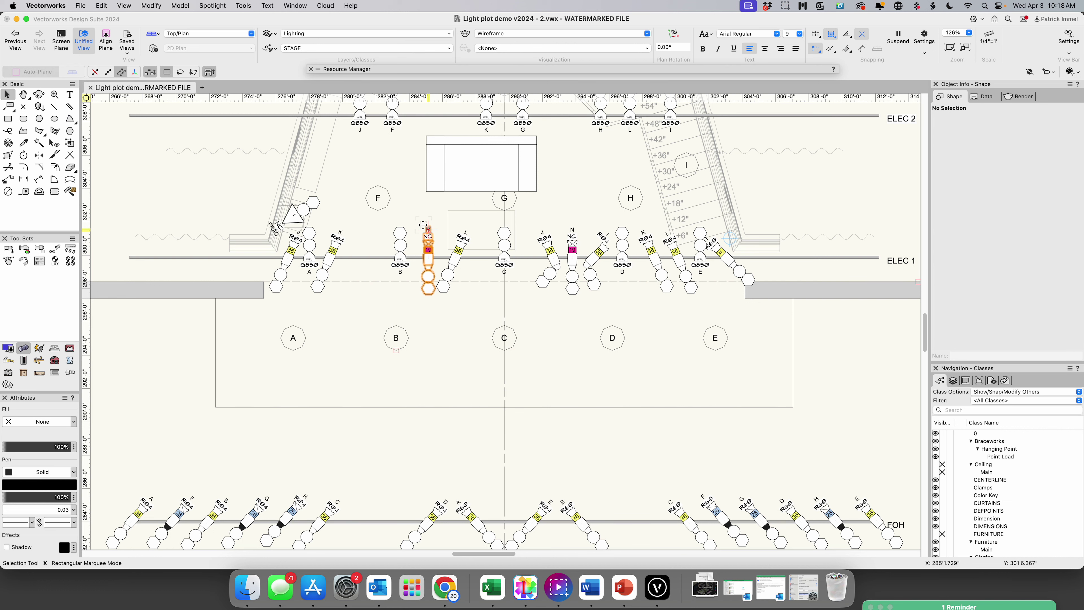
{"action": "scroll", "coordinate": [319, 416], "scroll_direction": "down", "scroll_amount": 2}
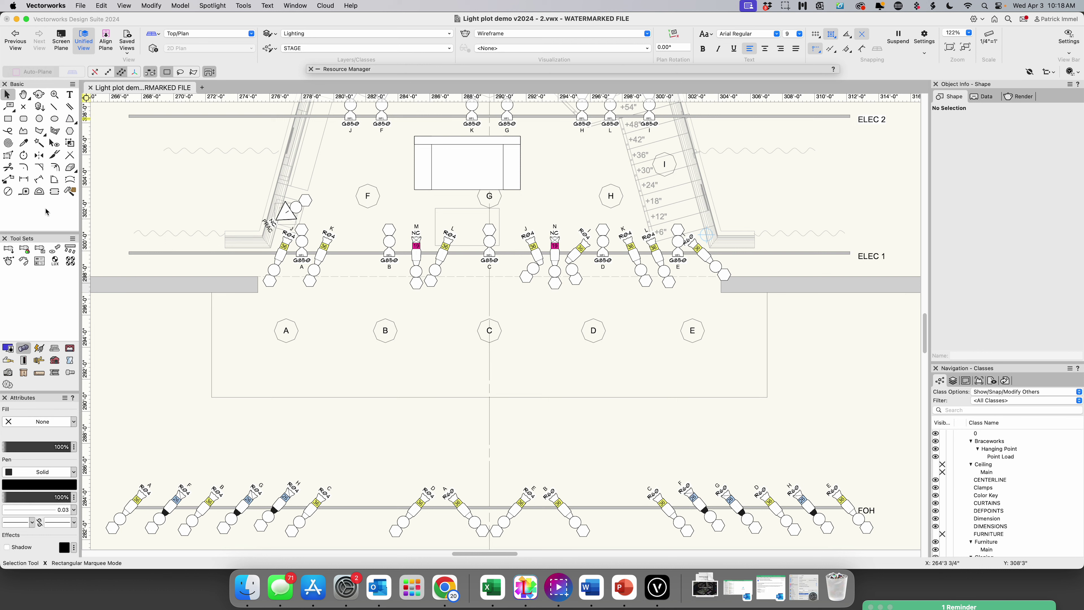
{"action": "left_click", "coordinate": [8, 249]}
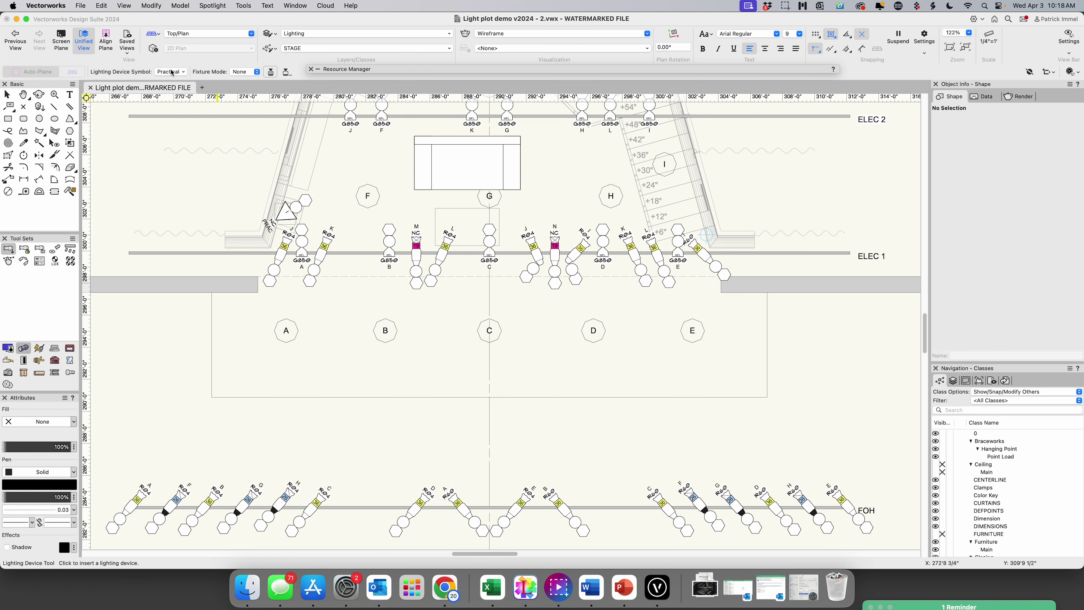
{"action": "left_click", "coordinate": [171, 72]}
{"action": "left_click", "coordinate": [171, 72]}
{"action": "left_click", "coordinate": [171, 72]}
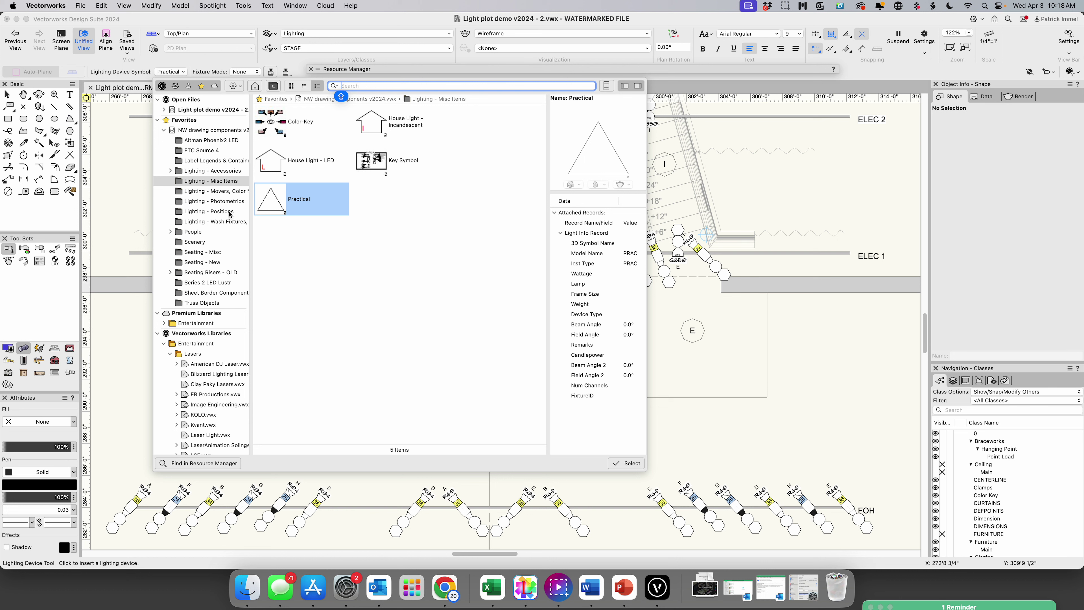
{"action": "left_click", "coordinate": [214, 221]}
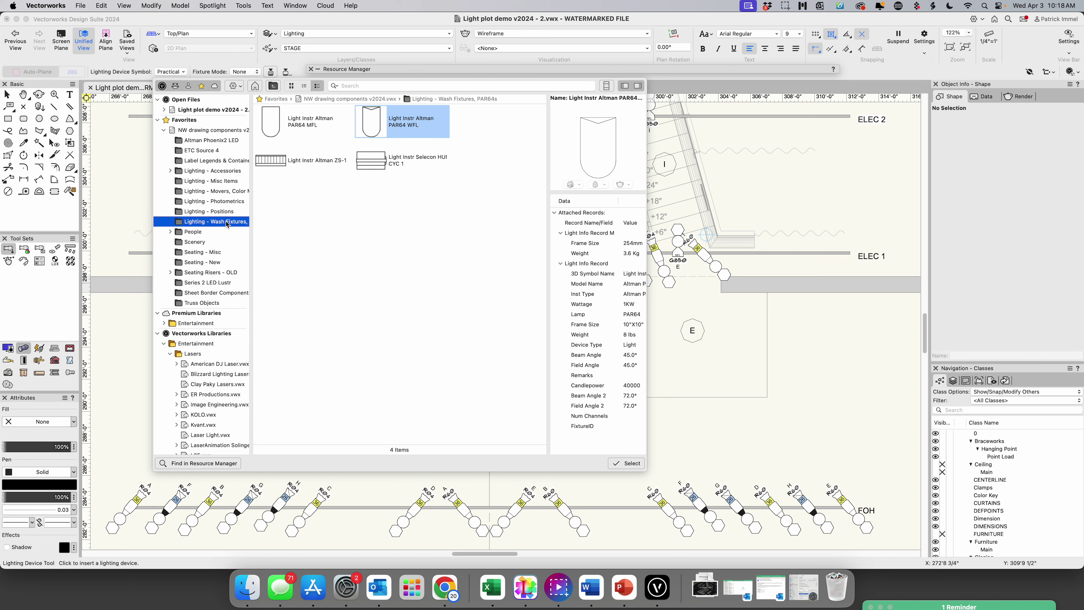
{"action": "double_click", "coordinate": [377, 125]}
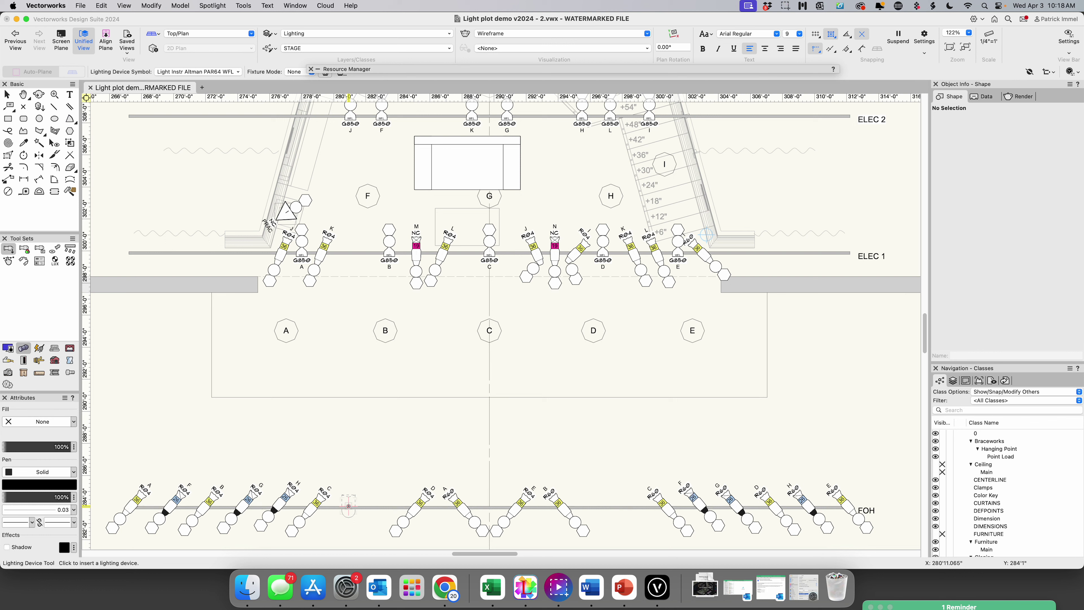
{"action": "left_click", "coordinate": [349, 505]}
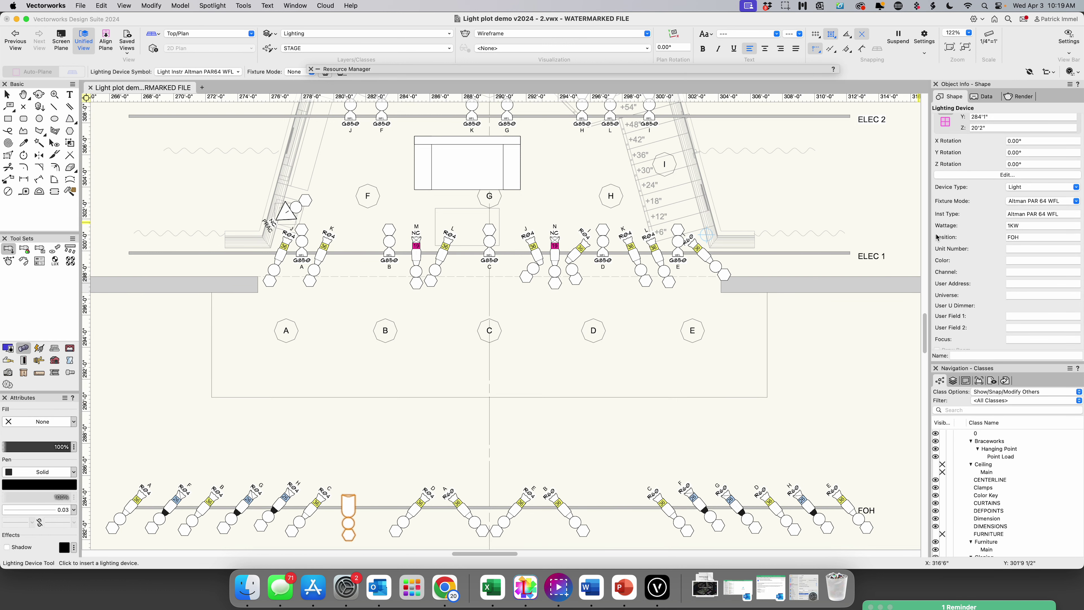
Set the new PAR64's color to NC and its focus to WRK, and deselect it
{"action": "left_click", "coordinate": [1015, 259]}
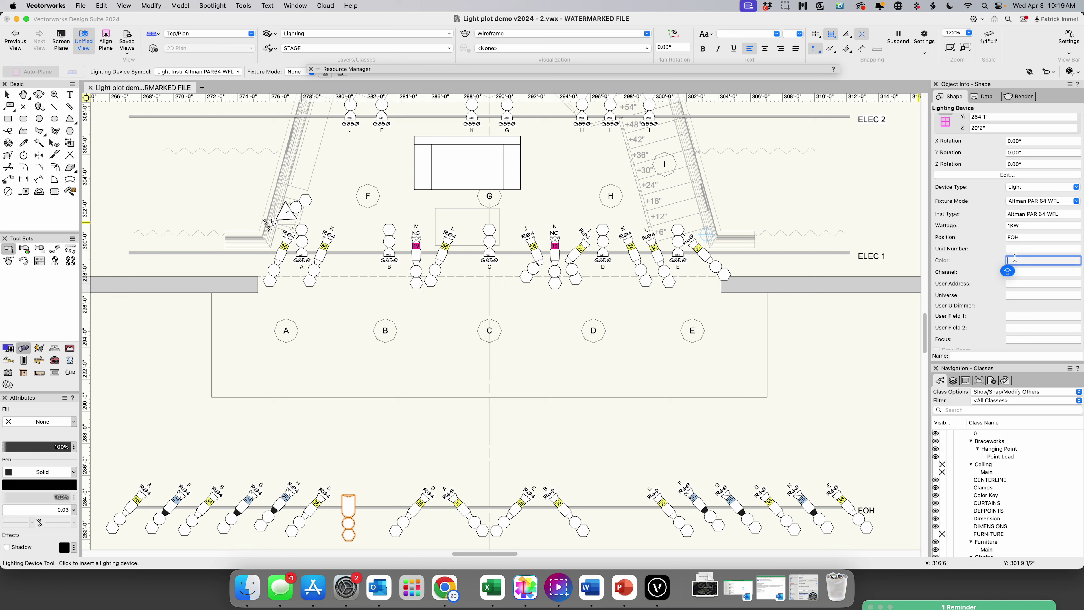
{"action": "type", "text": "NC"}
{"action": "left_click", "coordinate": [1021, 341]}
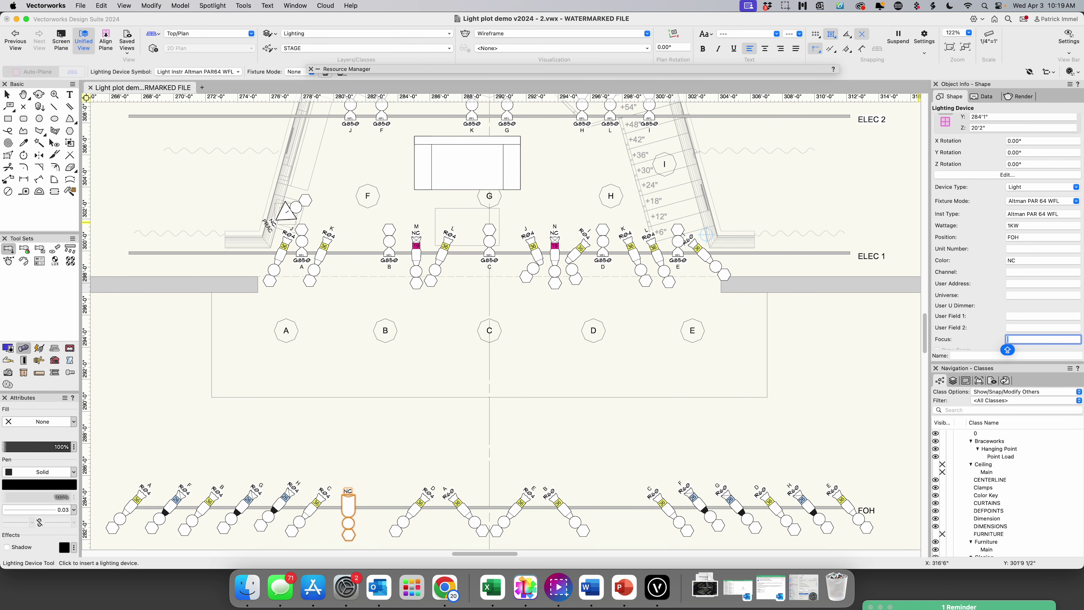
{"action": "type", "text": "WRK"}
{"action": "left_click", "coordinate": [7, 94]}
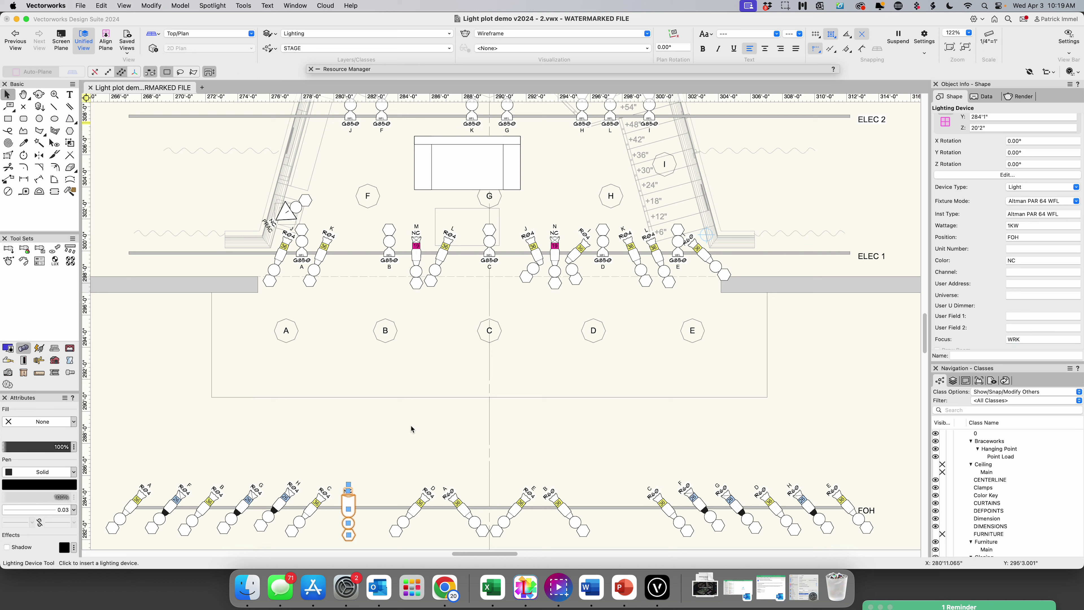
{"action": "left_click", "coordinate": [397, 439]}
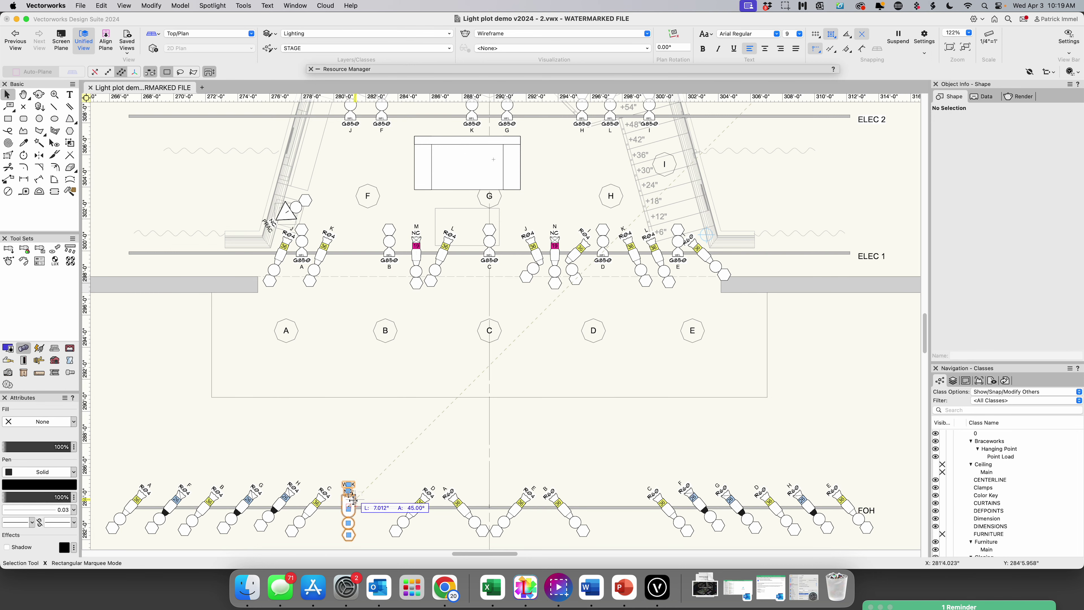
Copy the WRK fixture along the FOH pipe to make one beside it, one on the centerline, and a pair on the opposite side
{"action": "left_click_drag", "start_coordinate": [353, 501], "coordinate": [492, 505]}
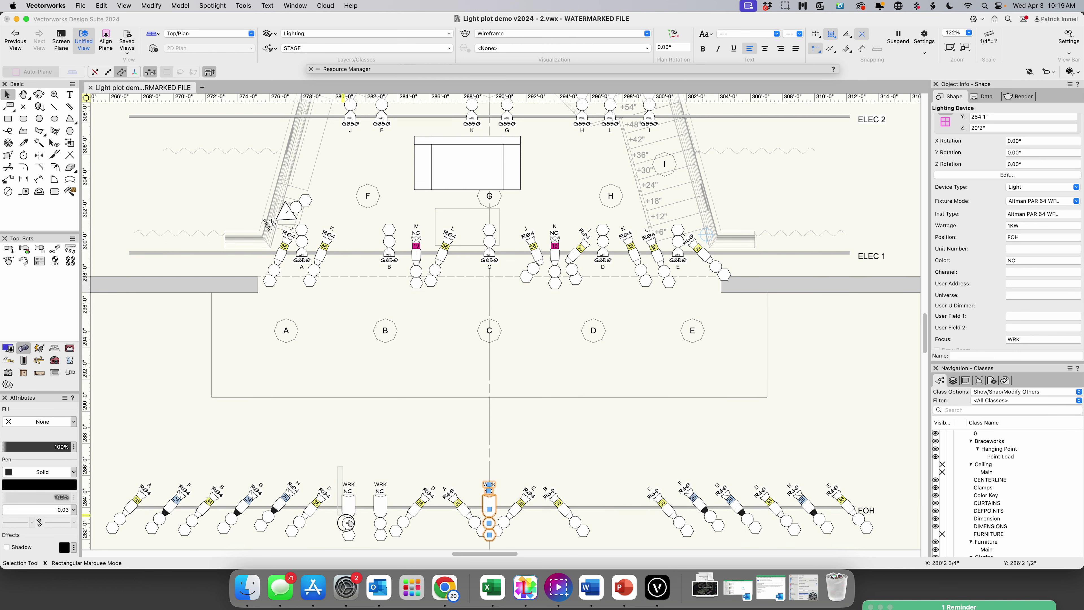
{"action": "mouse_move", "coordinate": [387, 571]}
{"action": "left_mouse_down"}
{"action": "mouse_move", "coordinate": [406, 555]}
{"action": "mouse_move", "coordinate": [395, 538]}
{"action": "mouse_move", "coordinate": [391, 290]}
{"action": "left_mouse_up"}
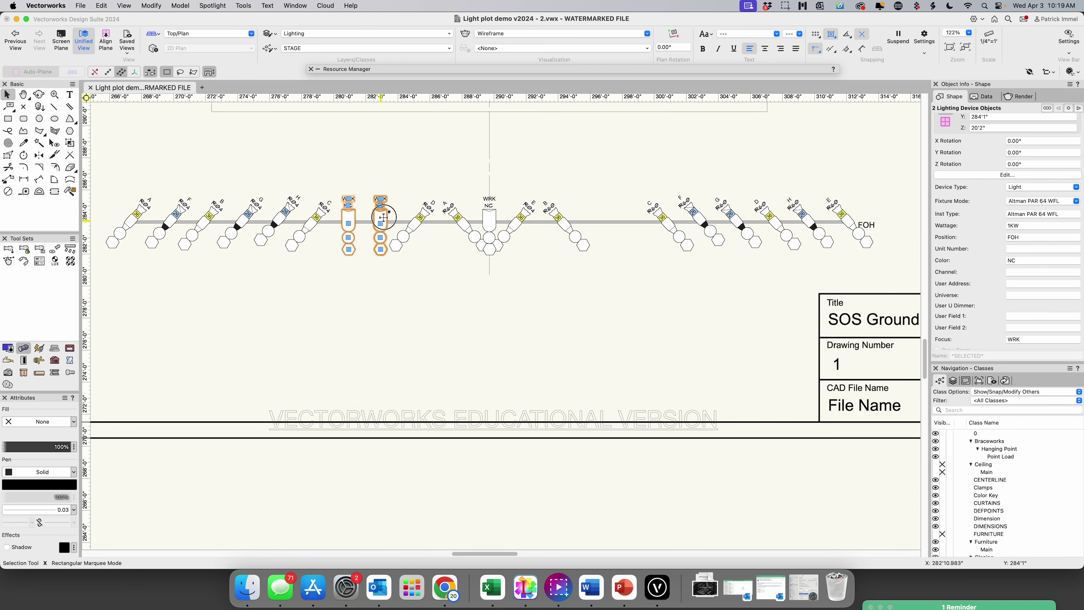
{"action": "left_click_drag", "start_coordinate": [383, 217], "coordinate": [632, 236]}
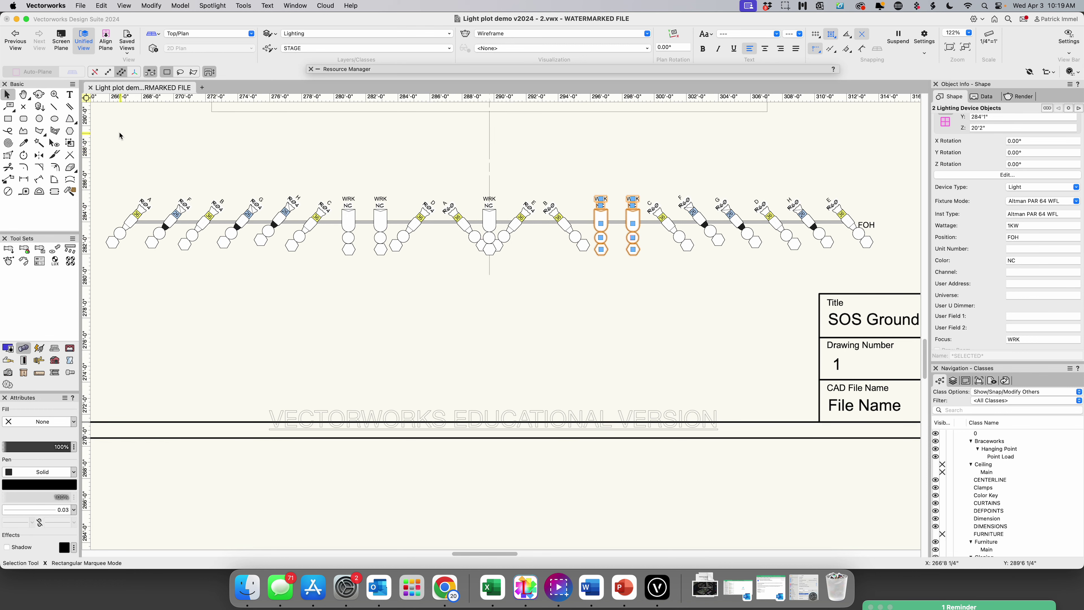
Move the circle and hexagon labels of the FOH unit focused on E clear of the center WRK fixture
{"action": "left_click", "coordinate": [55, 95]}
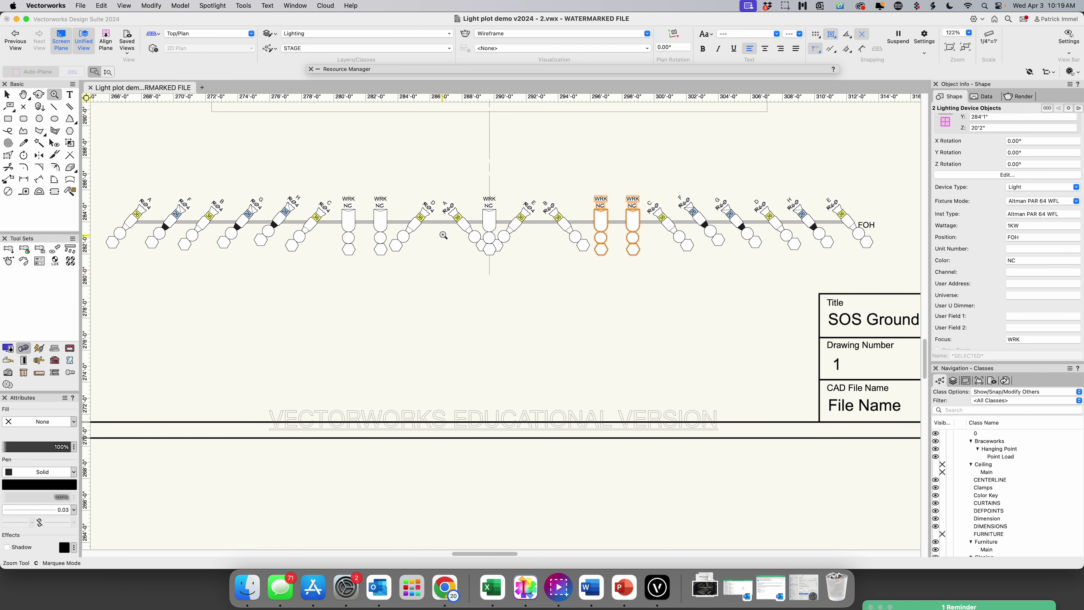
{"action": "left_click_drag", "start_coordinate": [461, 210], "coordinate": [540, 284]}
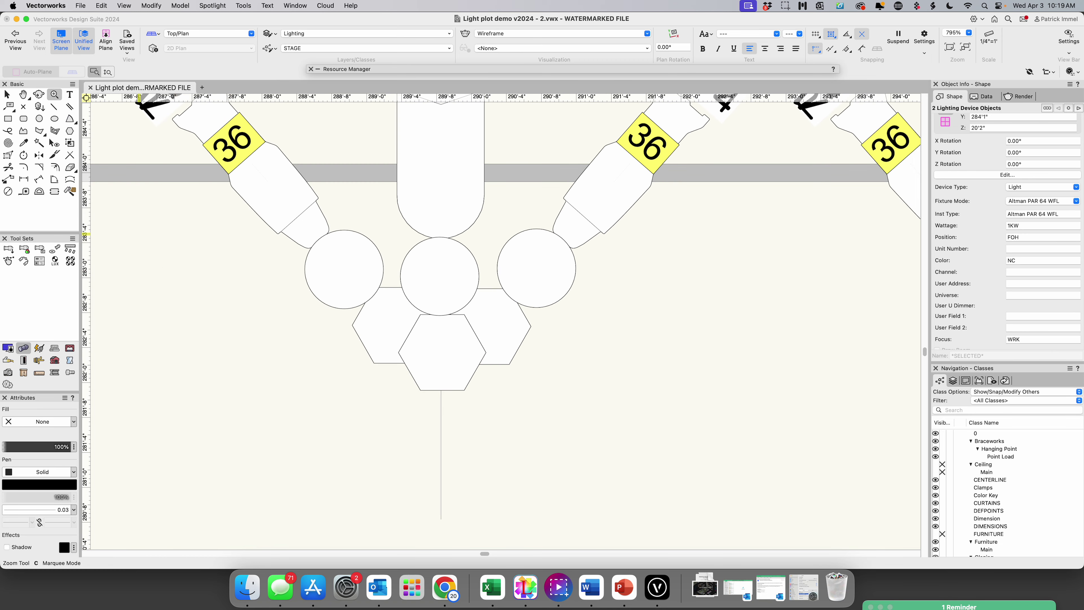
{"action": "left_click", "coordinate": [7, 94]}
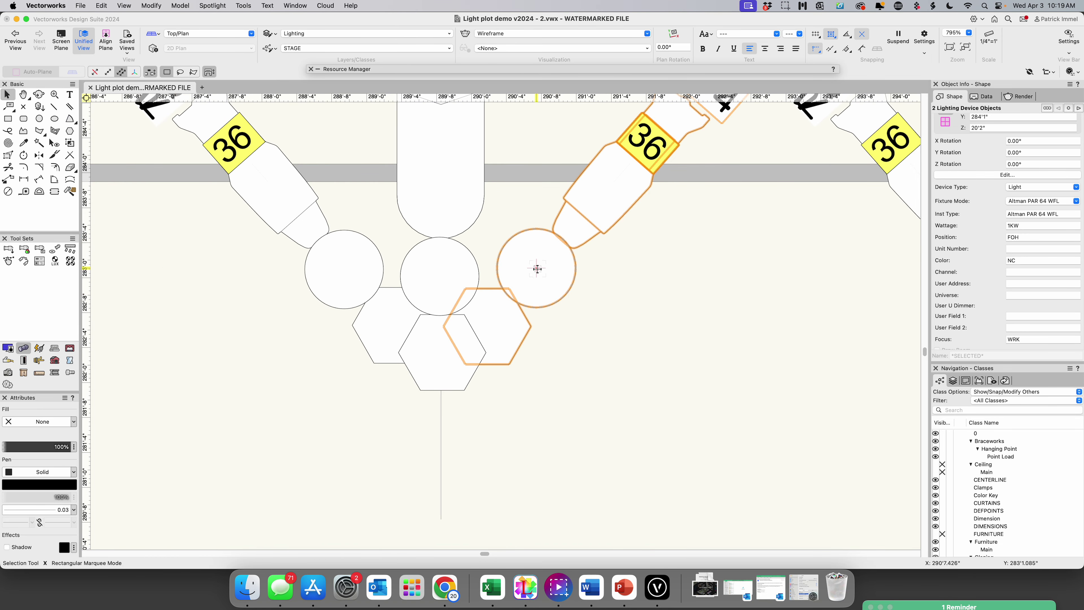
{"action": "left_click", "coordinate": [536, 268]}
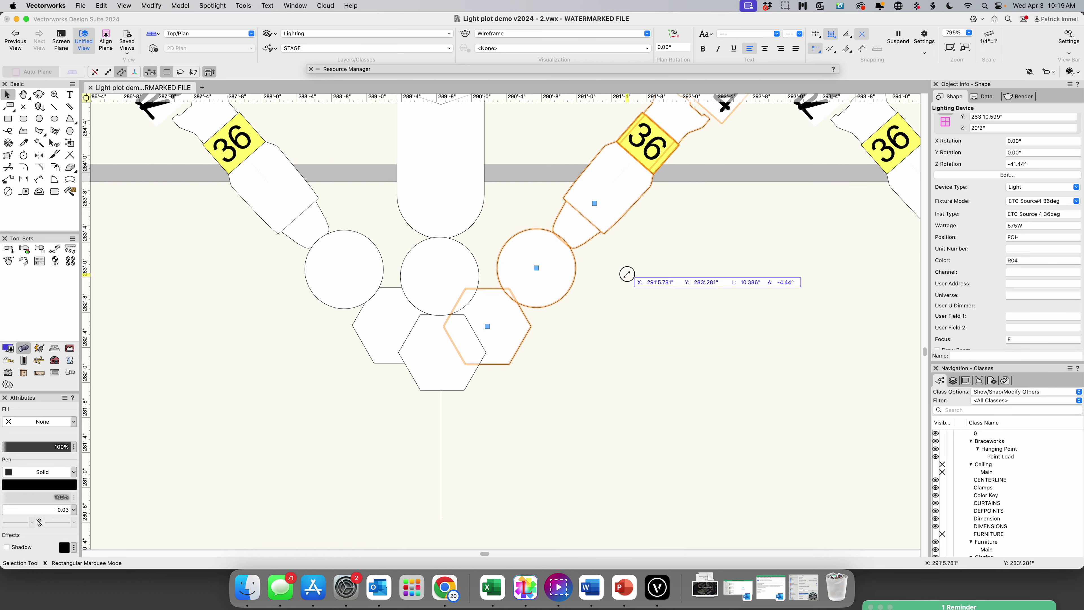
{"action": "left_click_drag", "start_coordinate": [614, 273], "coordinate": [615, 272]}
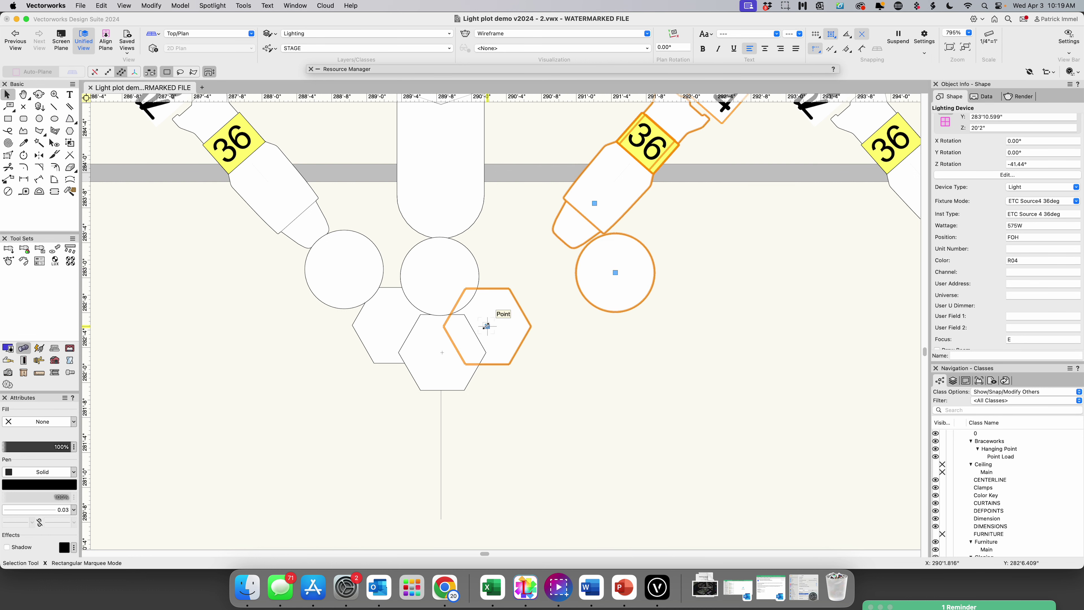
{"action": "mouse_move", "coordinate": [486, 326]}
{"action": "left_mouse_down"}
{"action": "mouse_move", "coordinate": [636, 326]}
{"action": "mouse_move", "coordinate": [649, 350]}
{"action": "left_mouse_up"}
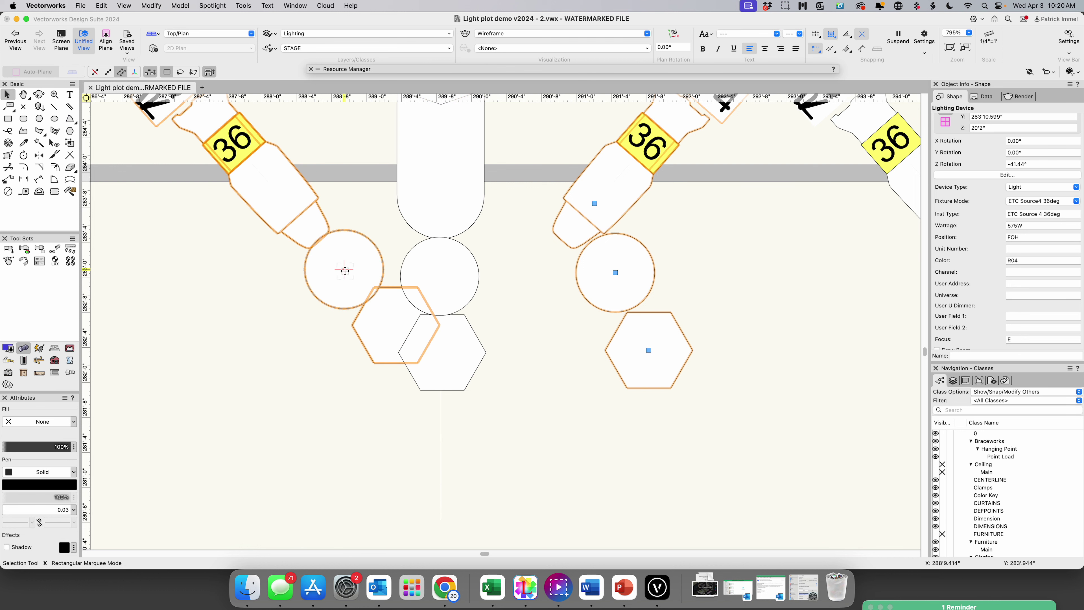
Move the circle and hexagon labels of the FOH unit focused on A, beside the centerline, clear of the center WRK fixture
{"action": "left_click", "coordinate": [344, 269]}
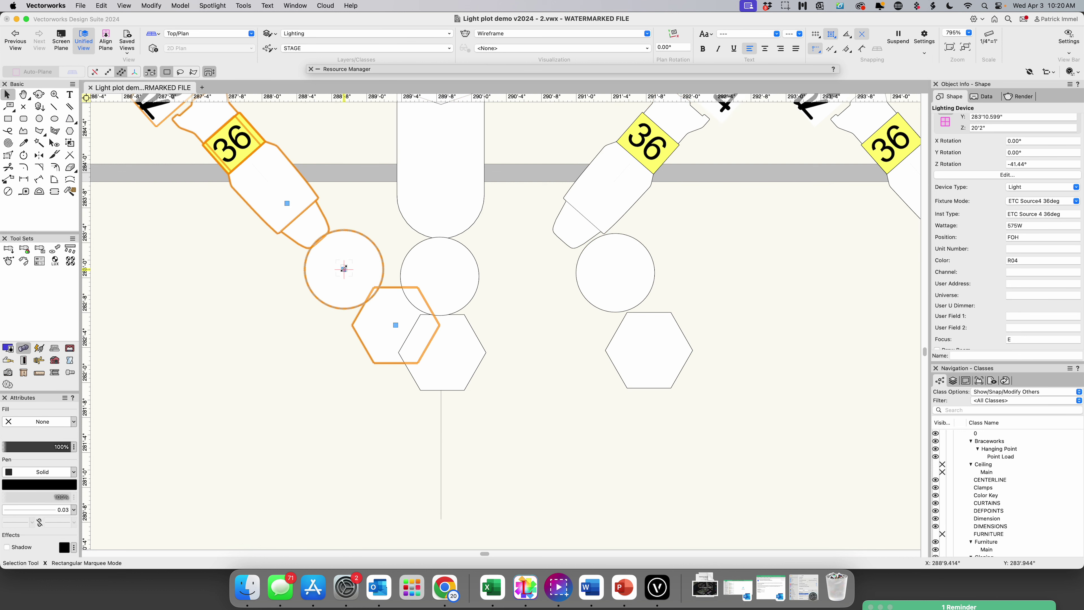
{"action": "left_click_drag", "start_coordinate": [343, 270], "coordinate": [264, 278]}
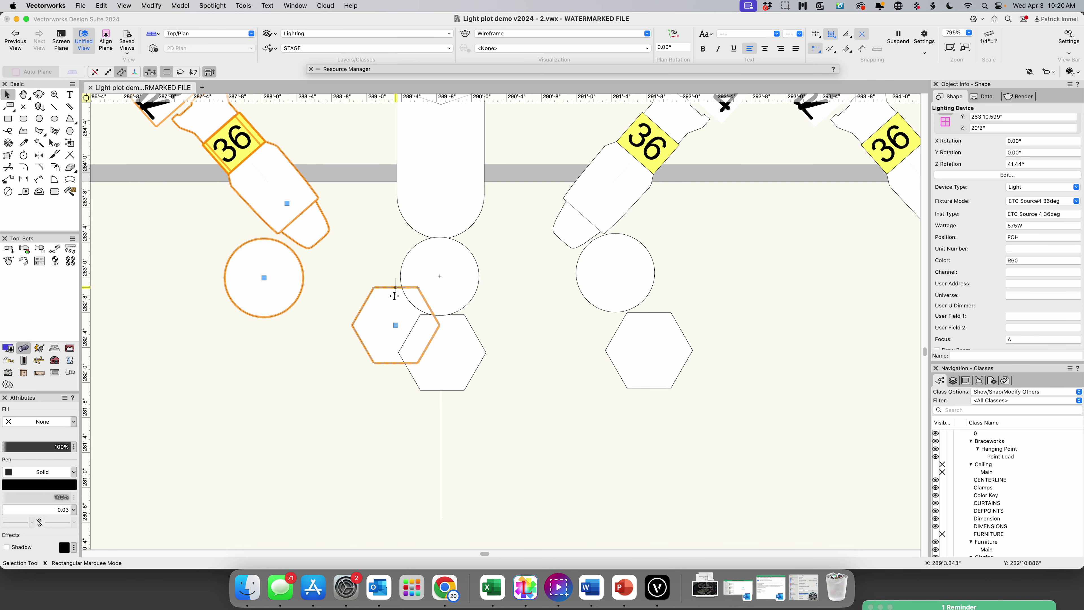
{"action": "left_click", "coordinate": [396, 327]}
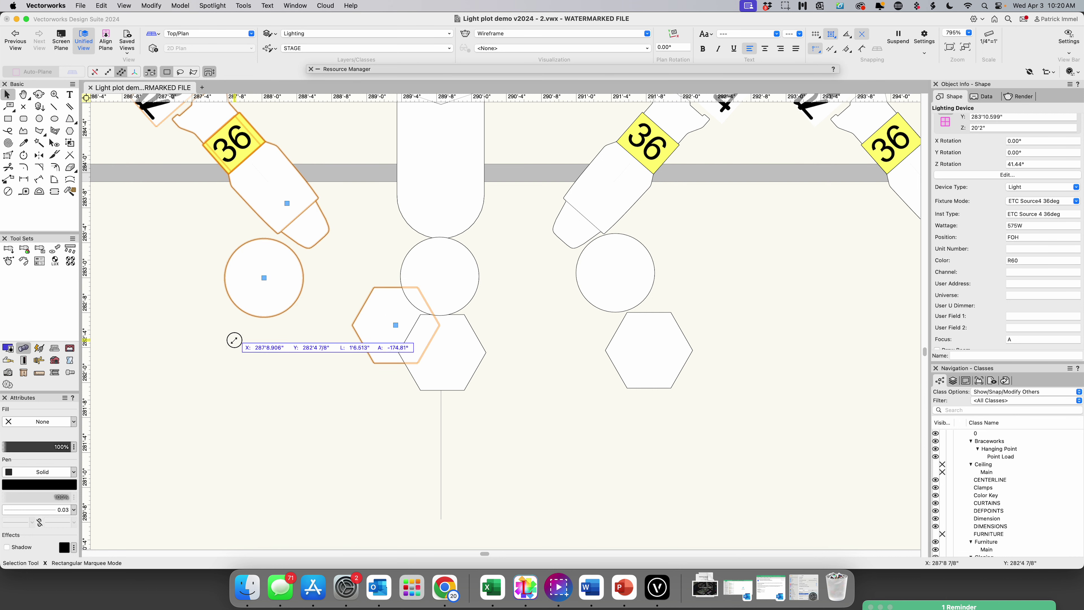
{"action": "left_click_drag", "start_coordinate": [230, 342], "coordinate": [230, 342]}
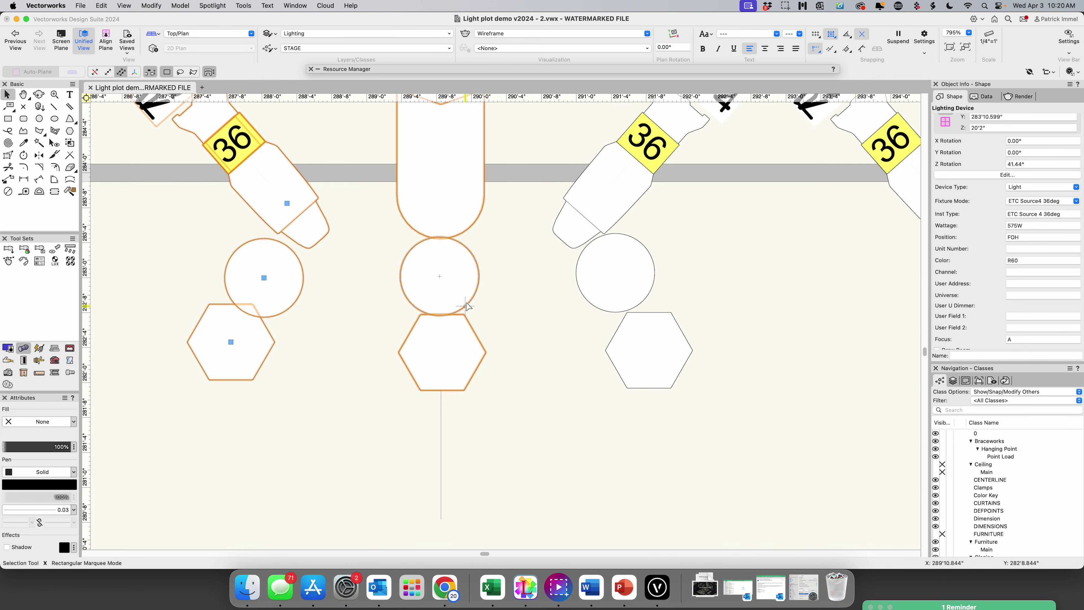
Look over the plot from the FOH pipe and apron up through all four electrics and the lineset schedule
{"action": "scroll", "coordinate": [379, 120], "scroll_direction": "down", "scroll_amount": 2}
{"action": "scroll", "coordinate": [380, 120], "scroll_direction": "down", "scroll_amount": 5}
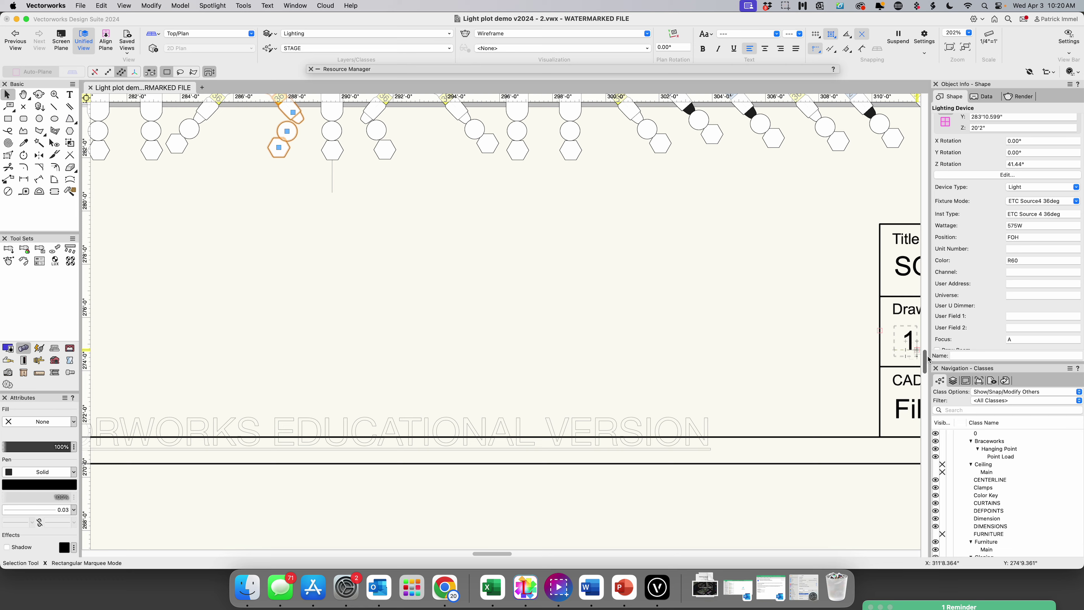
{"action": "left_click_drag", "start_coordinate": [926, 358], "coordinate": [927, 319]}
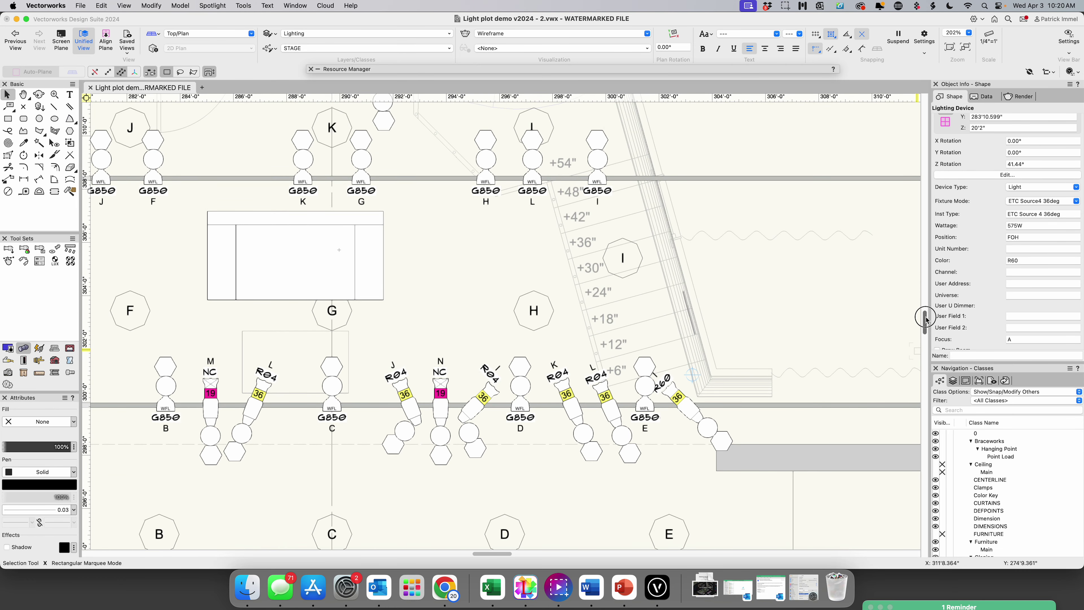
{"action": "left_click_drag", "start_coordinate": [927, 319], "coordinate": [930, 319]}
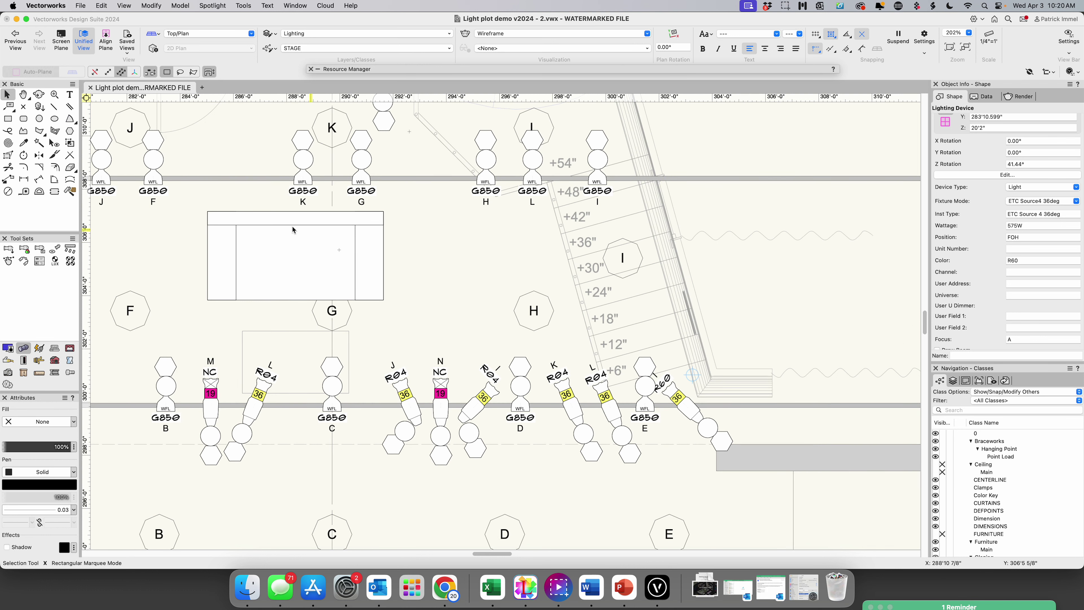
{"action": "scroll", "coordinate": [234, 179], "scroll_direction": "up", "scroll_amount": 1}
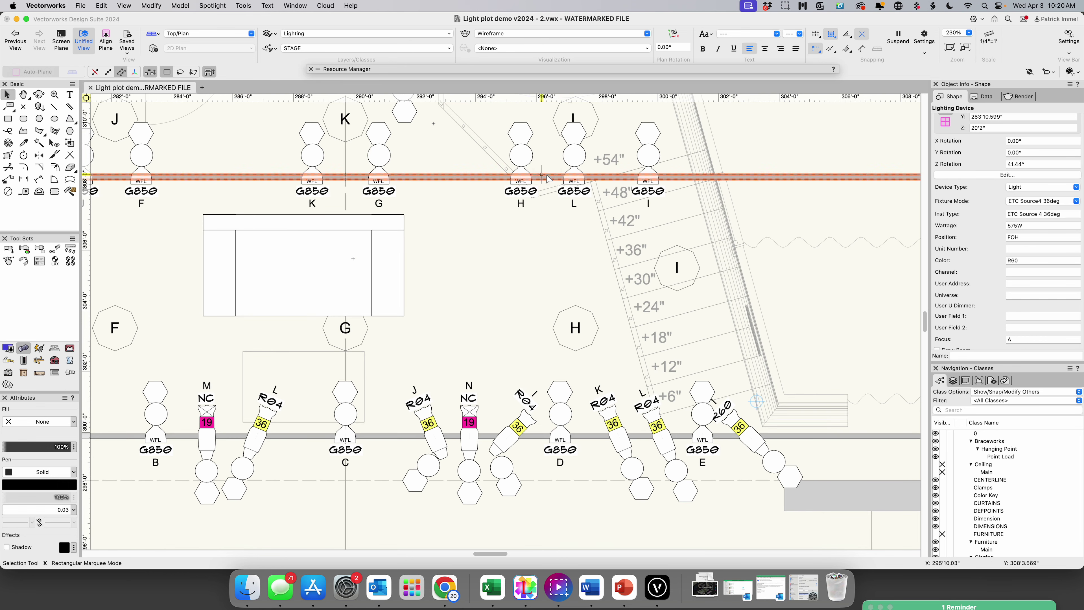
{"action": "scroll", "coordinate": [557, 178], "scroll_direction": "down", "scroll_amount": 1}
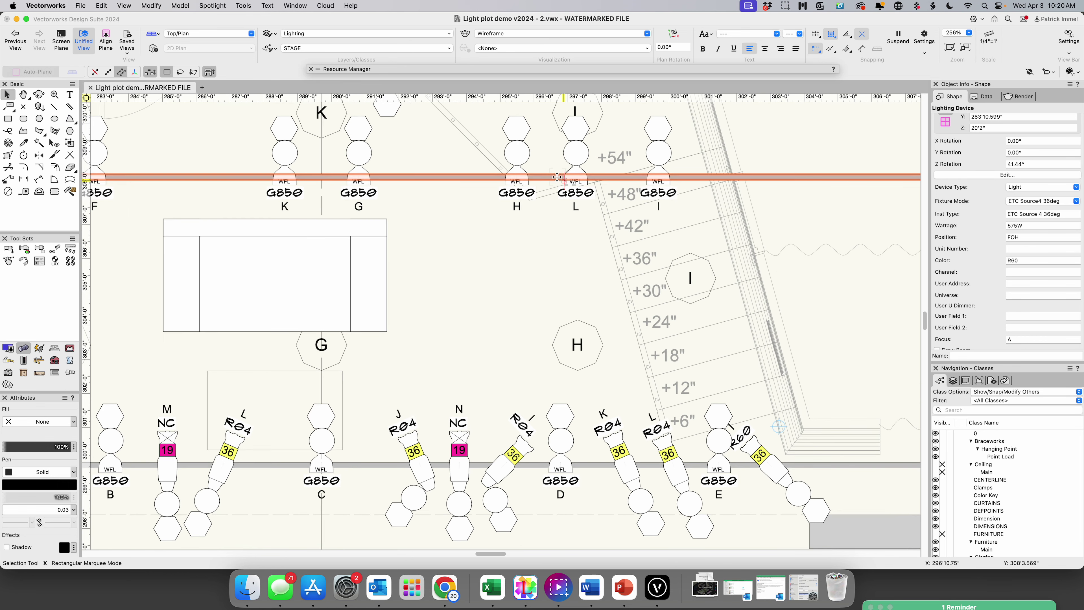
{"action": "scroll", "coordinate": [368, 173], "scroll_direction": "down", "scroll_amount": 3}
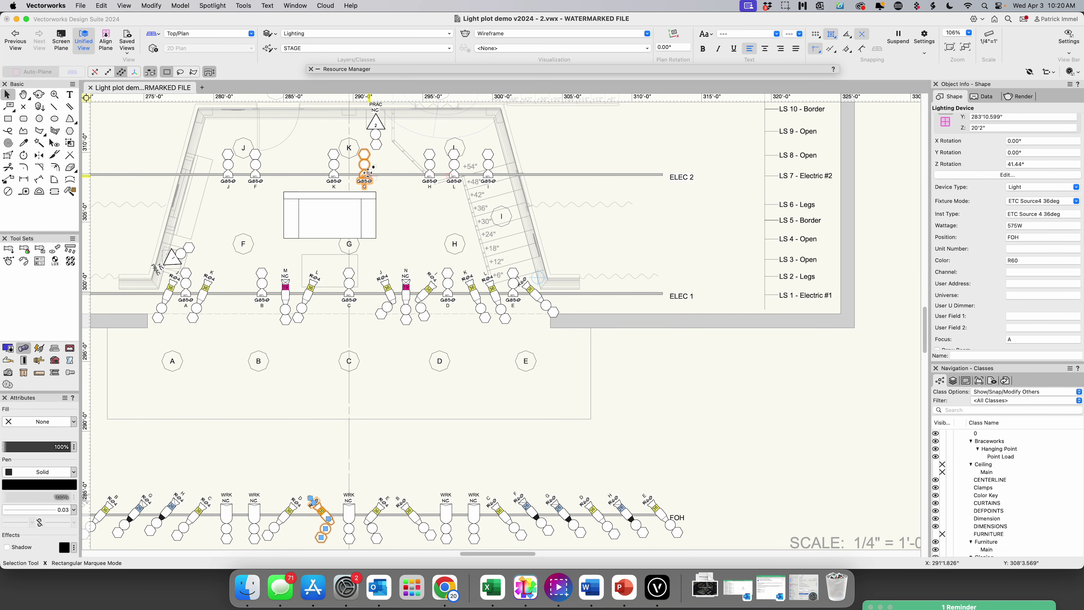
{"action": "scroll", "coordinate": [368, 173], "scroll_direction": "up", "scroll_amount": 2}
{"action": "scroll", "coordinate": [368, 173], "scroll_direction": "down", "scroll_amount": 3}
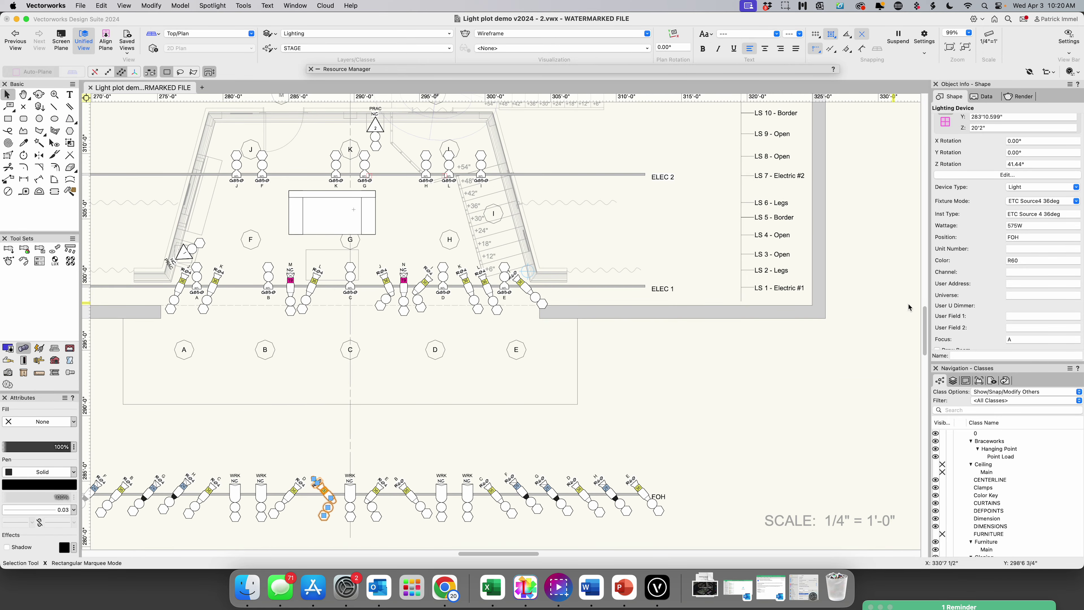
{"action": "scroll", "coordinate": [910, 307], "scroll_direction": "up", "scroll_amount": 5}
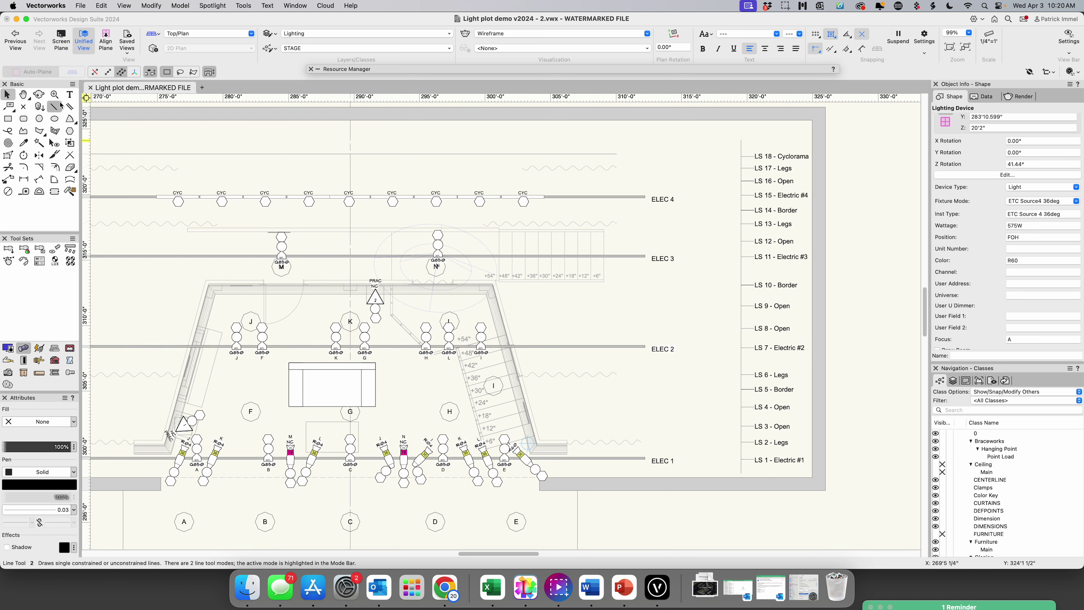
Copy the WFL fixture focused on J along the ELEC 2 pipe, spacing the copy just offstage of the original
{"action": "left_click", "coordinate": [55, 94]}
{"action": "left_click_drag", "start_coordinate": [174, 310], "coordinate": [333, 384]}
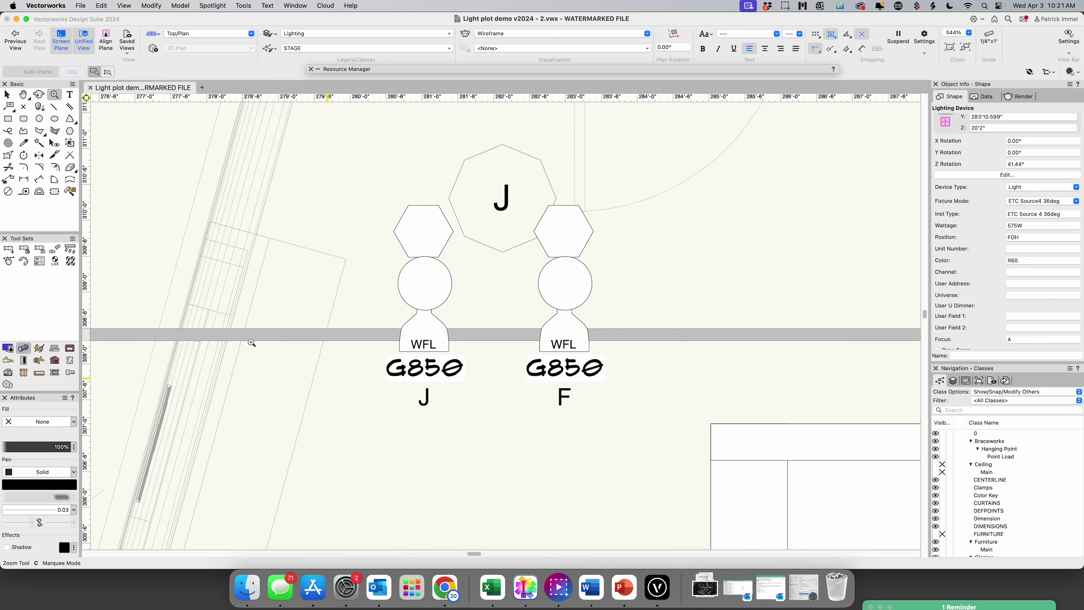
{"action": "left_click", "coordinate": [7, 95]}
{"action": "left_click", "coordinate": [426, 319]}
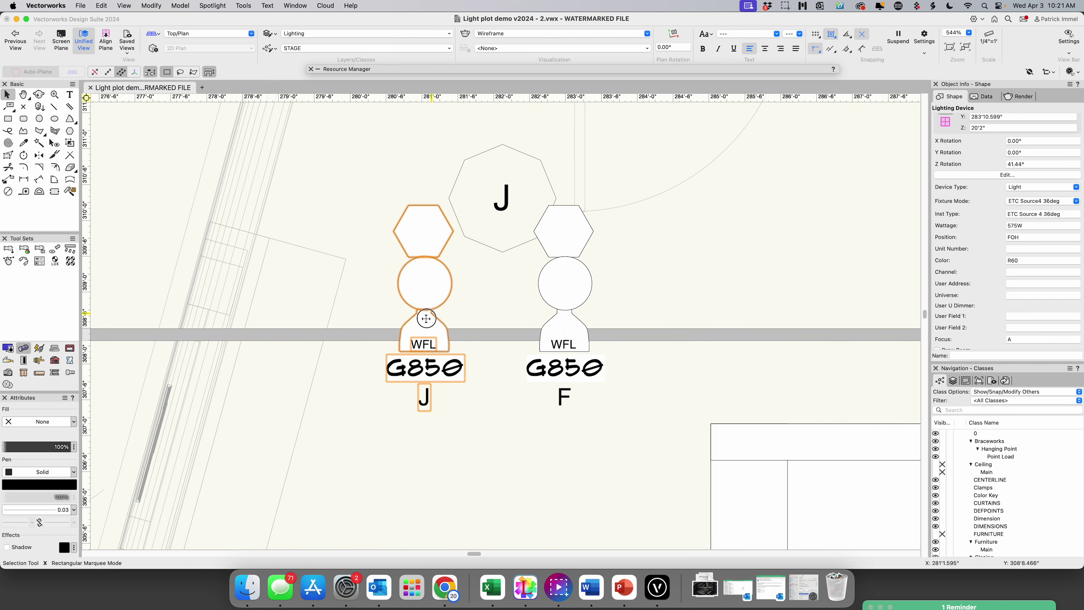
{"action": "left_click_drag", "start_coordinate": [426, 318], "coordinate": [290, 316]}
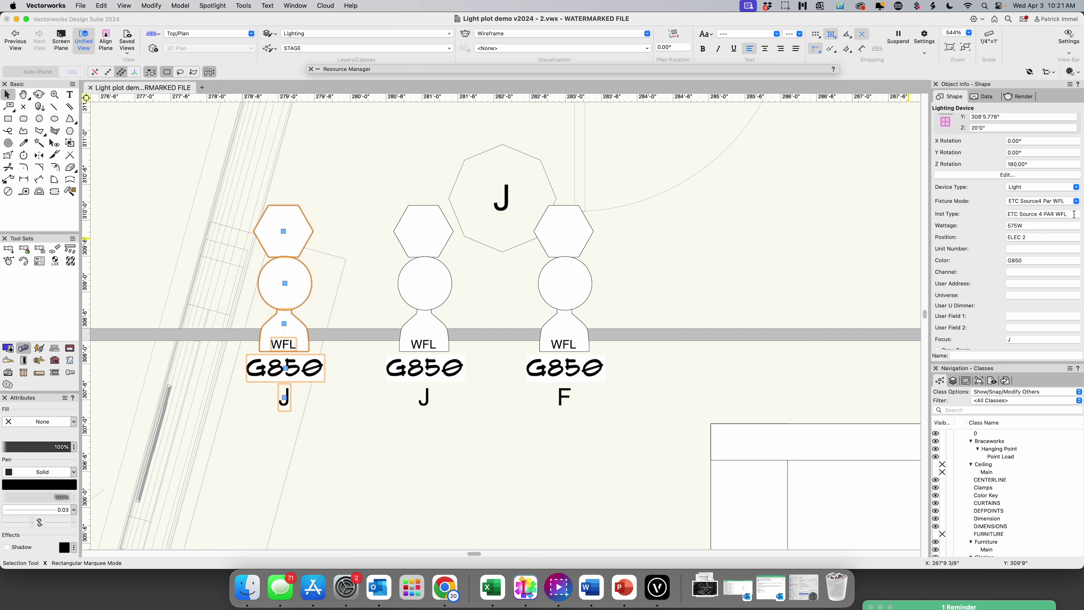
Replace the copied ELEC 2 fixture with the Light Instr Altman PAR64 WFL symbol
{"action": "scroll", "coordinate": [1035, 225], "scroll_direction": "down", "scroll_amount": 5}
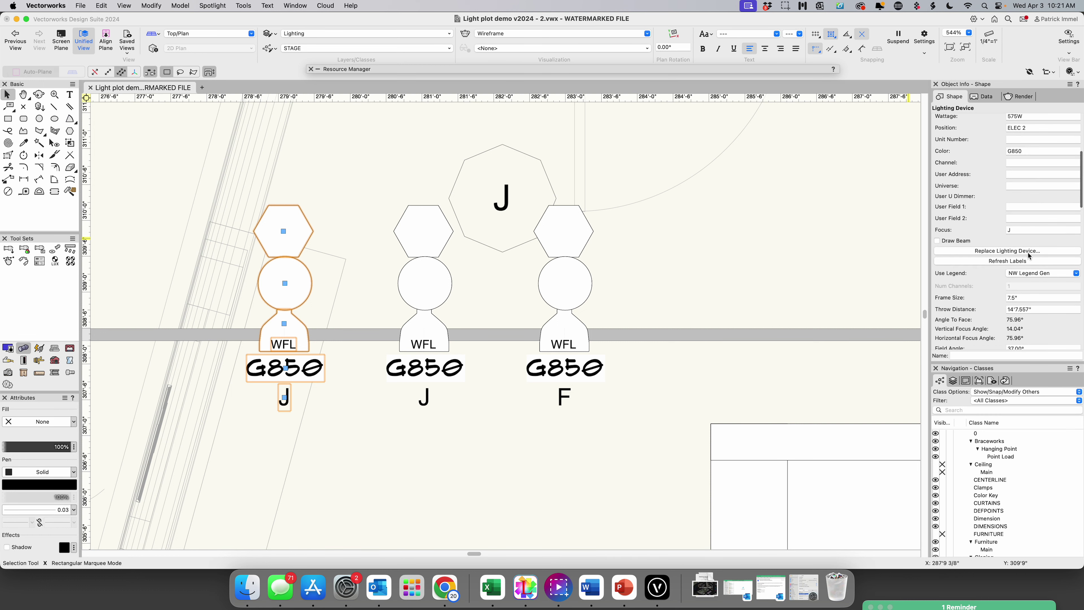
{"action": "left_click", "coordinate": [1030, 251]}
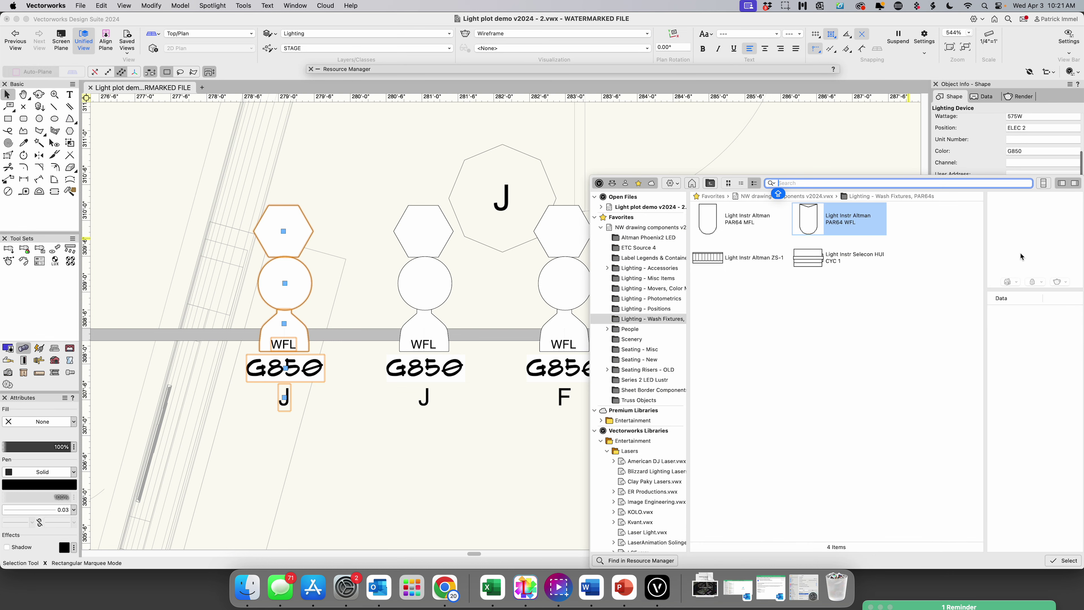
{"action": "double_click", "coordinate": [819, 225]}
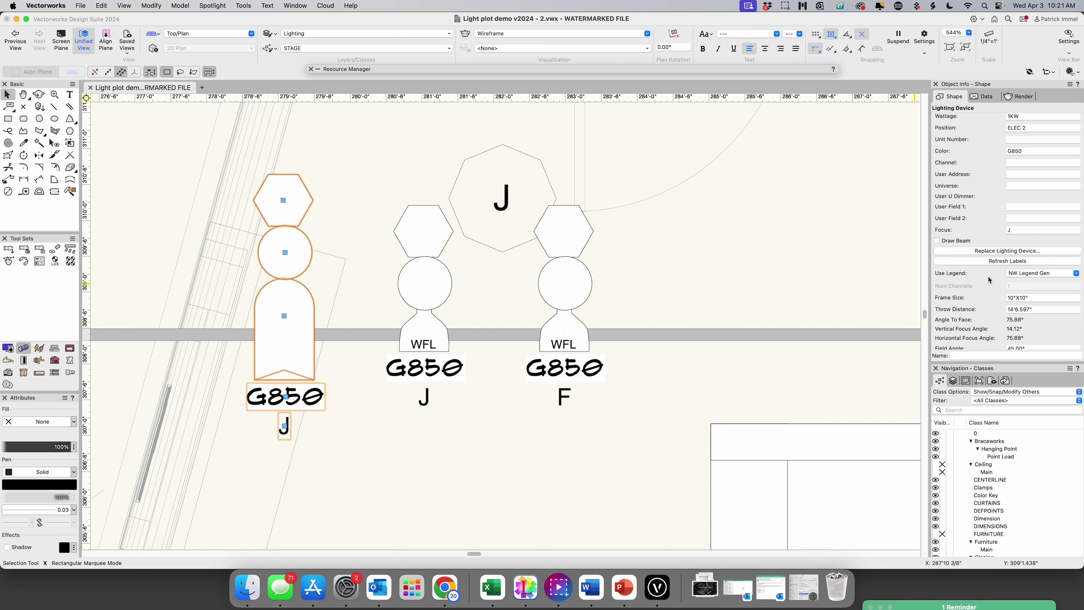
{"action": "scroll", "coordinate": [1004, 273], "scroll_direction": "up", "scroll_amount": 1}
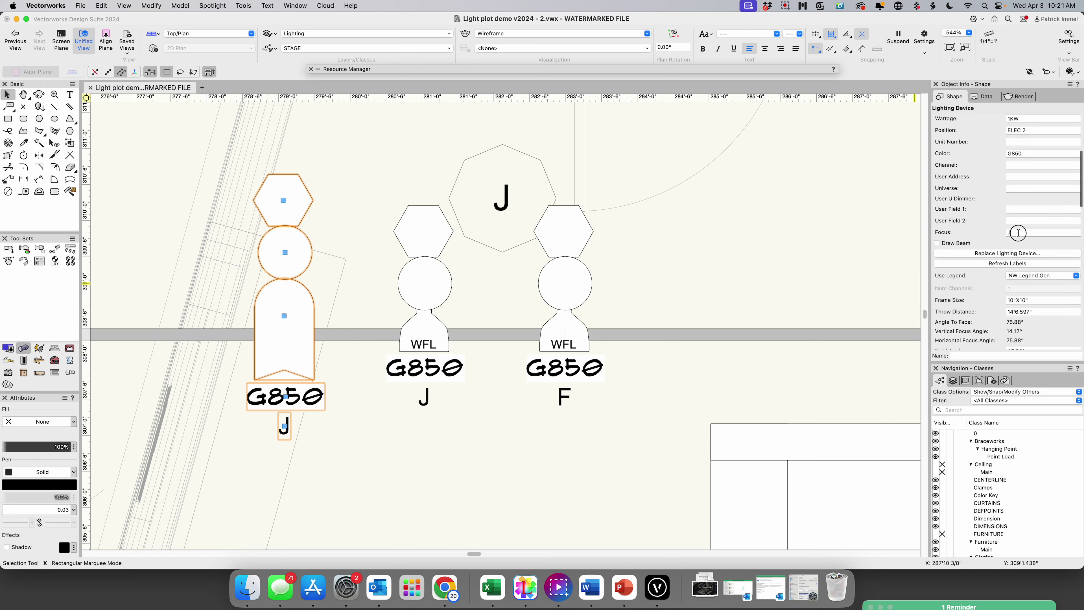
{"action": "left_click", "coordinate": [1019, 233]}
{"action": "type", "text": "NC"}
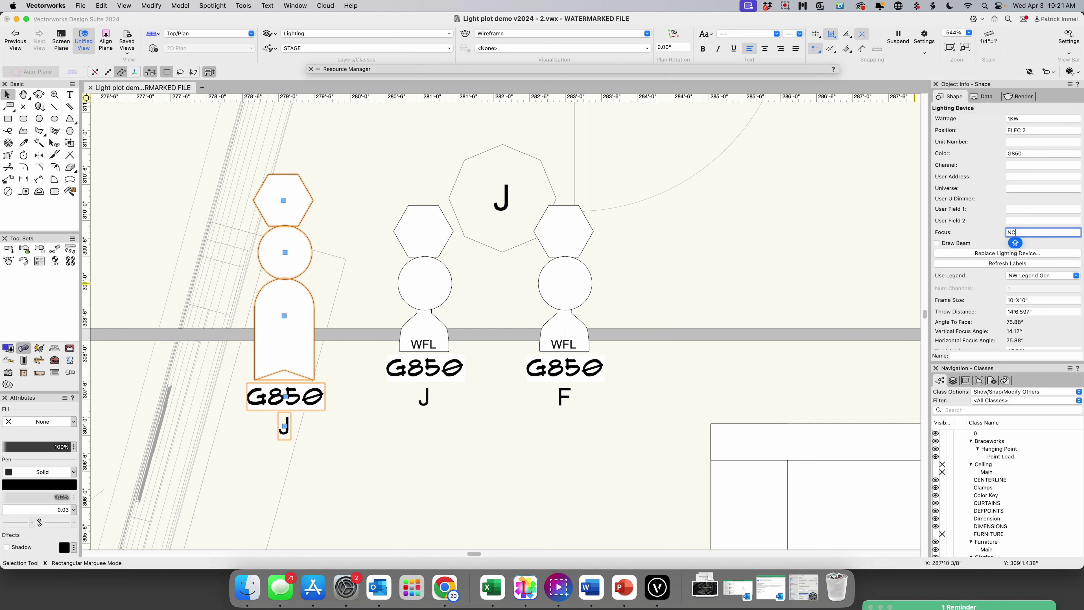
{"action": "key", "text": "Return"}
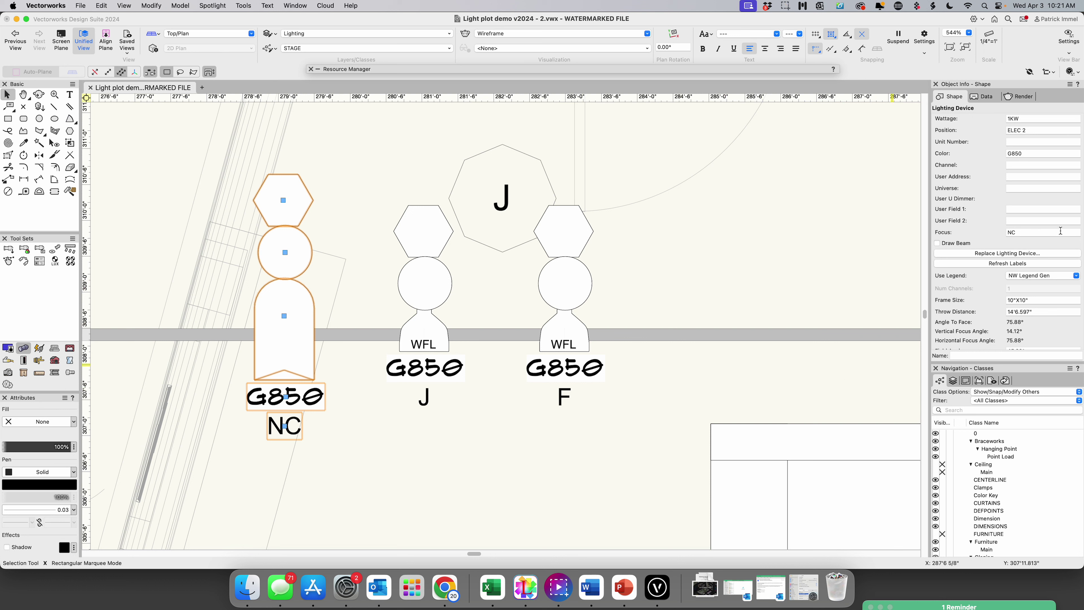
Set the replaced PAR64 fixture's focus to WRK and its color to NC
{"action": "double_click", "coordinate": [1027, 232]}
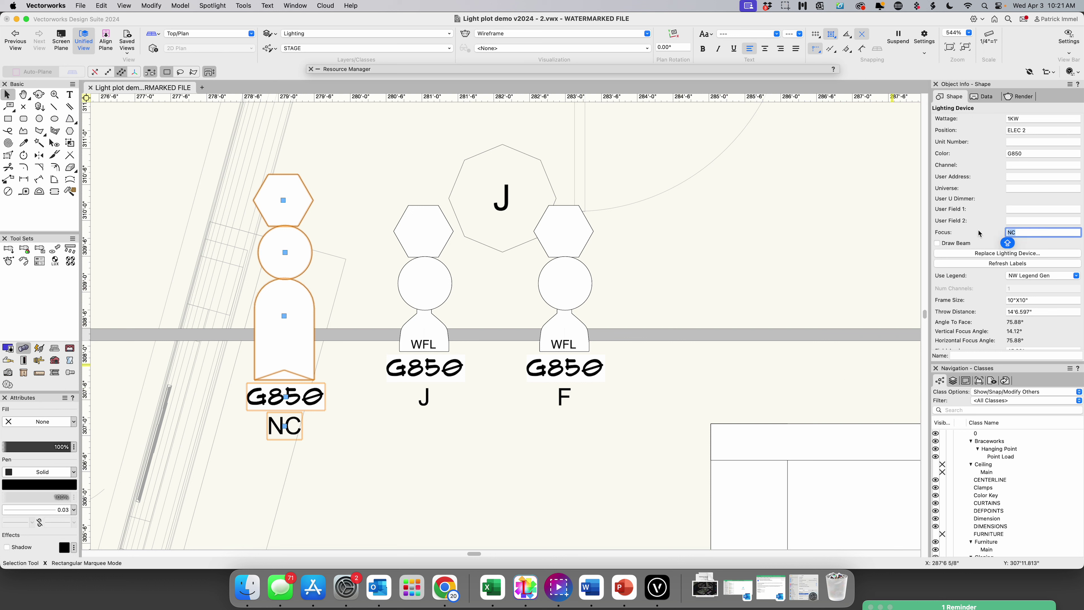
{"action": "type", "text": "WRK"}
{"action": "key", "text": "Caps_Lock"}
{"action": "left_click", "coordinate": [1027, 154]}
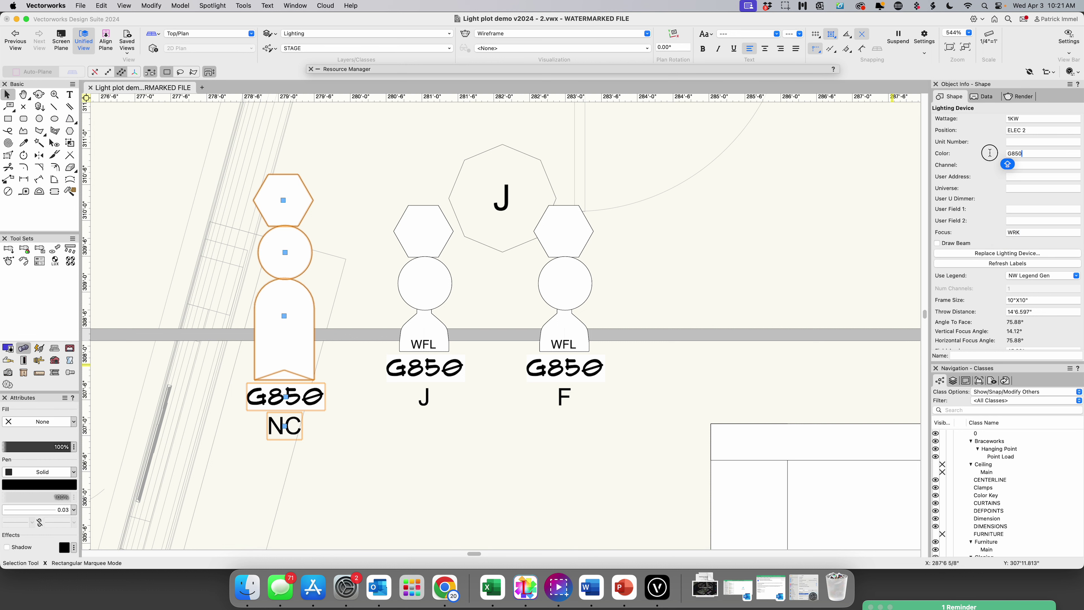
{"action": "type", "text": "NC"}
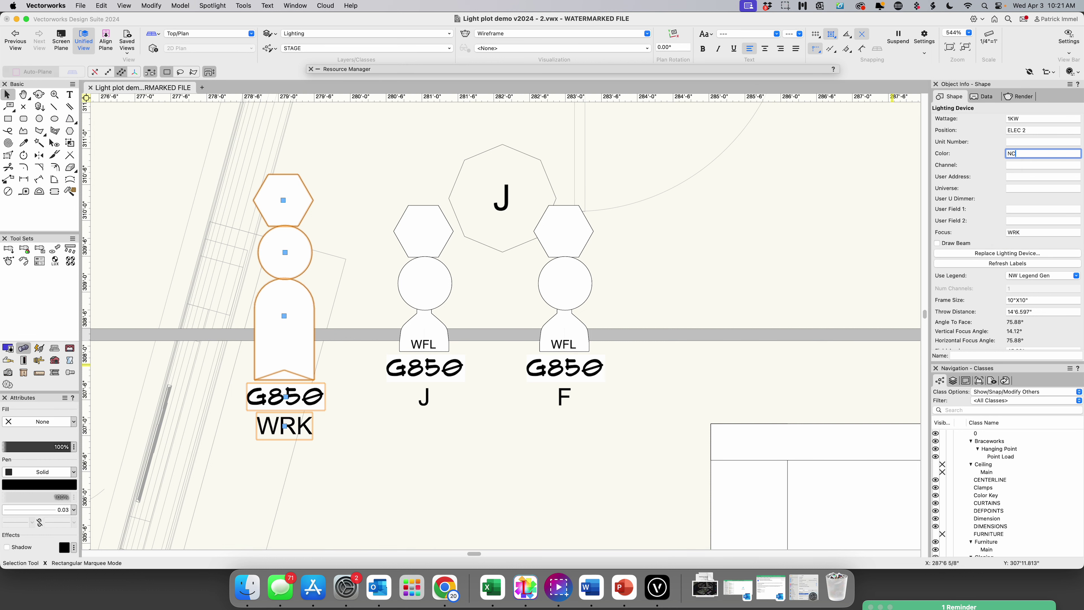
{"action": "key", "text": "Return"}
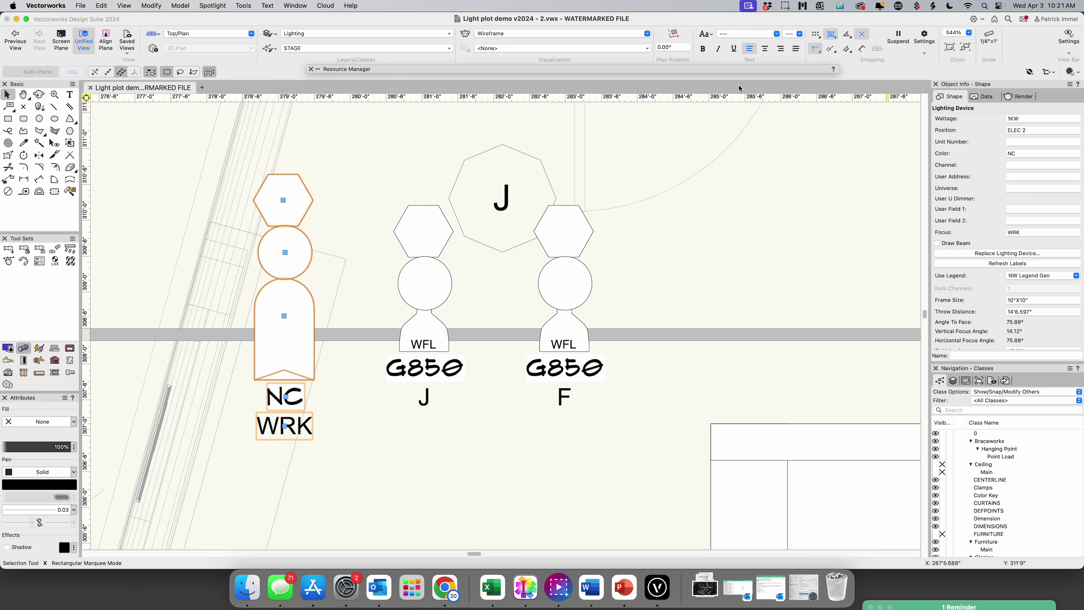
Copy the WRK fixture along ELEC 2 to make one between units F and K and one on the centerline
{"action": "scroll", "coordinate": [688, 199], "scroll_direction": "down", "scroll_amount": 5}
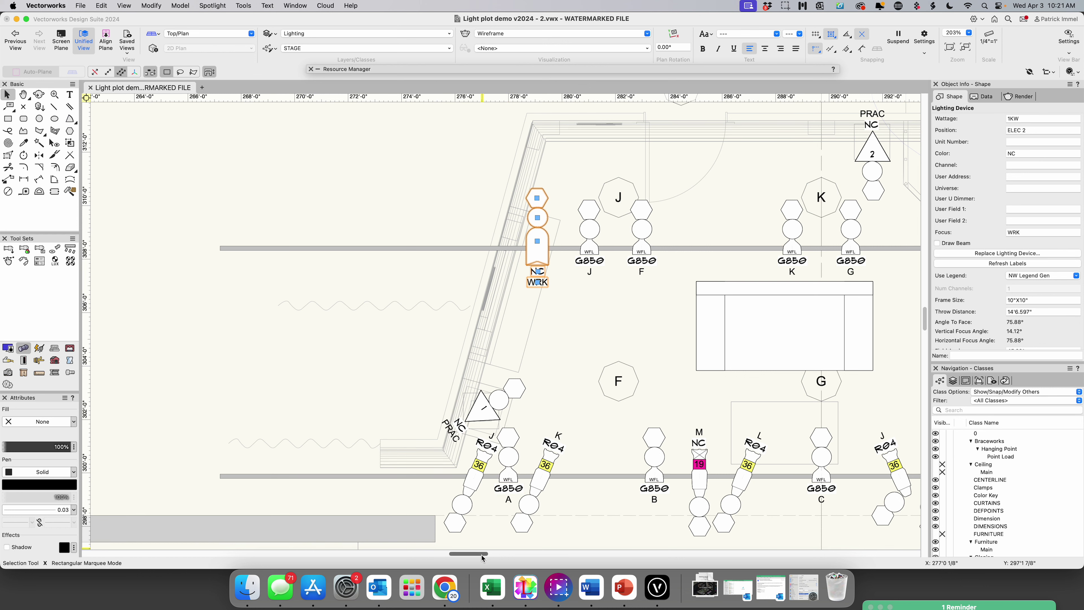
{"action": "scroll", "coordinate": [476, 170], "scroll_direction": "right", "scroll_amount": 10}
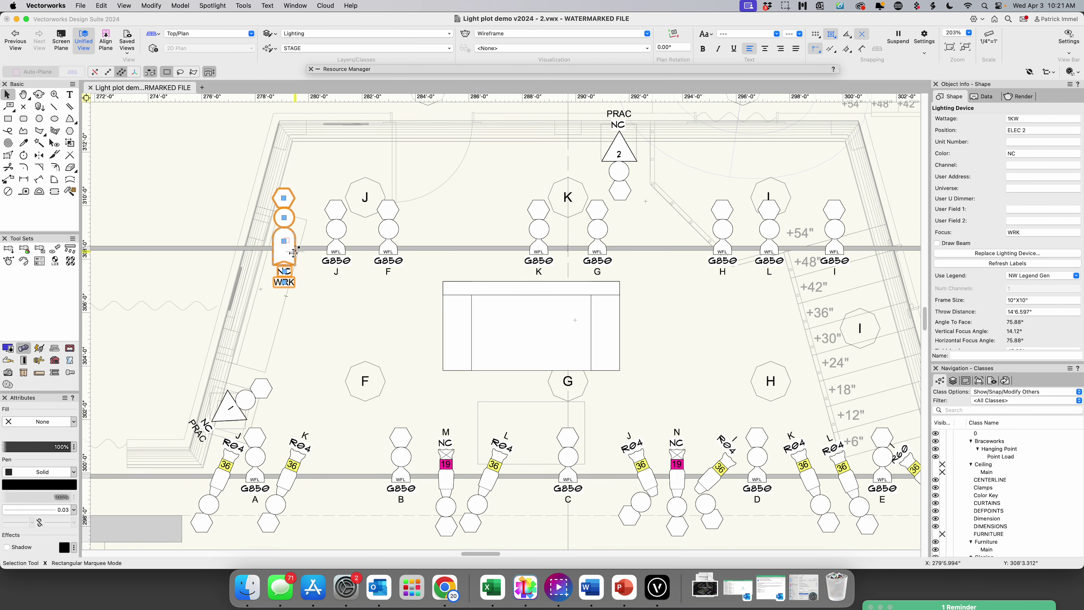
{"action": "left_click_drag", "start_coordinate": [292, 234], "coordinate": [579, 230]}
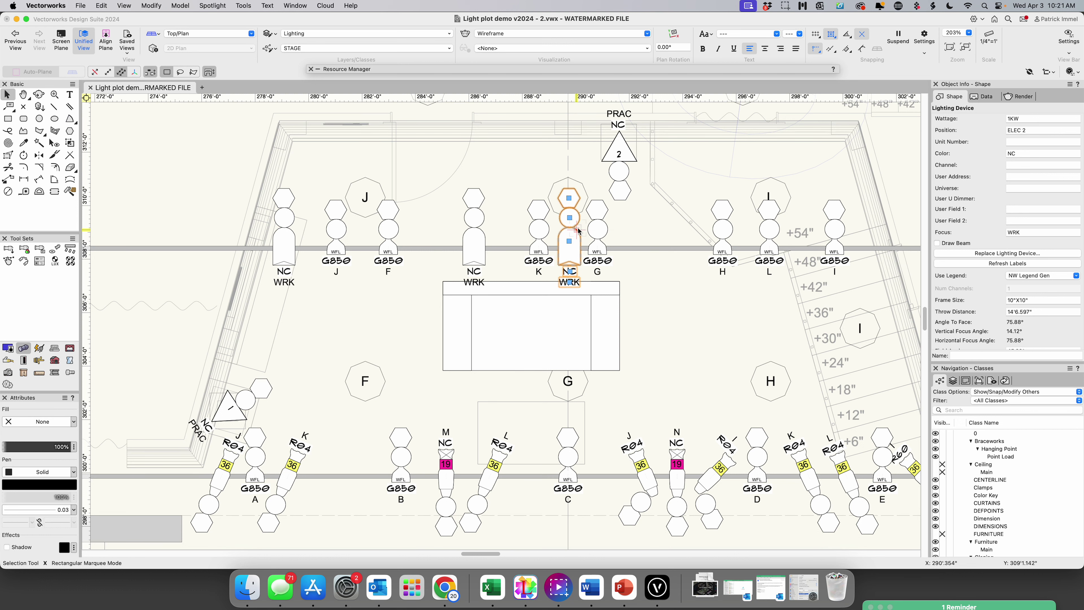
Nudge the ELEC 2 unit focused on G away from the center WRK fixture to open up space
{"action": "left_click", "coordinate": [597, 233]}
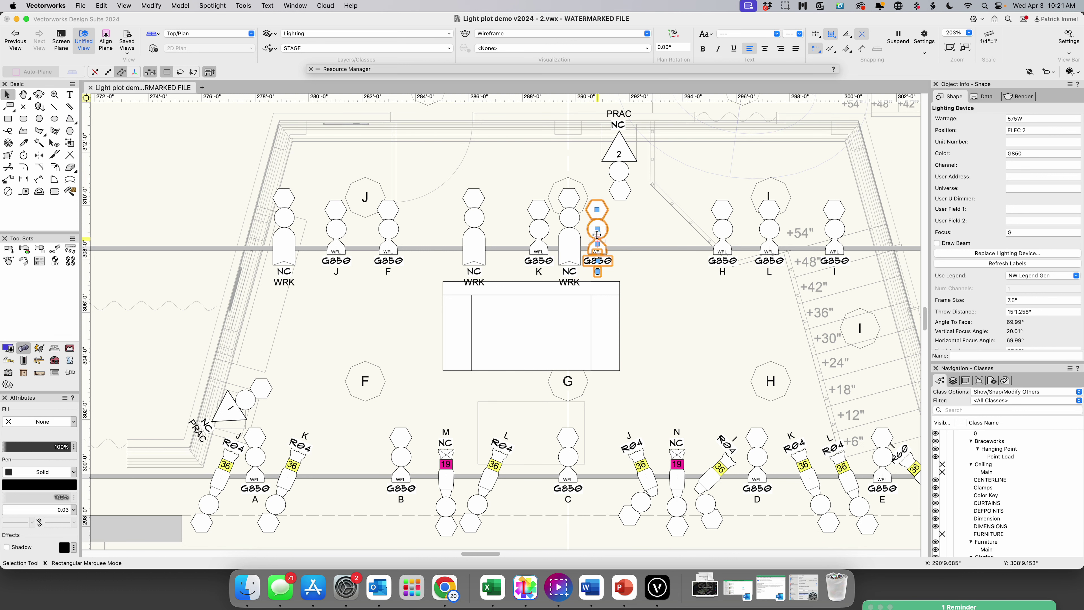
{"action": "key", "text": "shift+Right"}
{"action": "key", "text": "shift+Right"}
{"action": "key", "text": "shift+Right"}
{"action": "key", "text": "shift+Right"}
{"action": "key", "text": "shift+Right"}
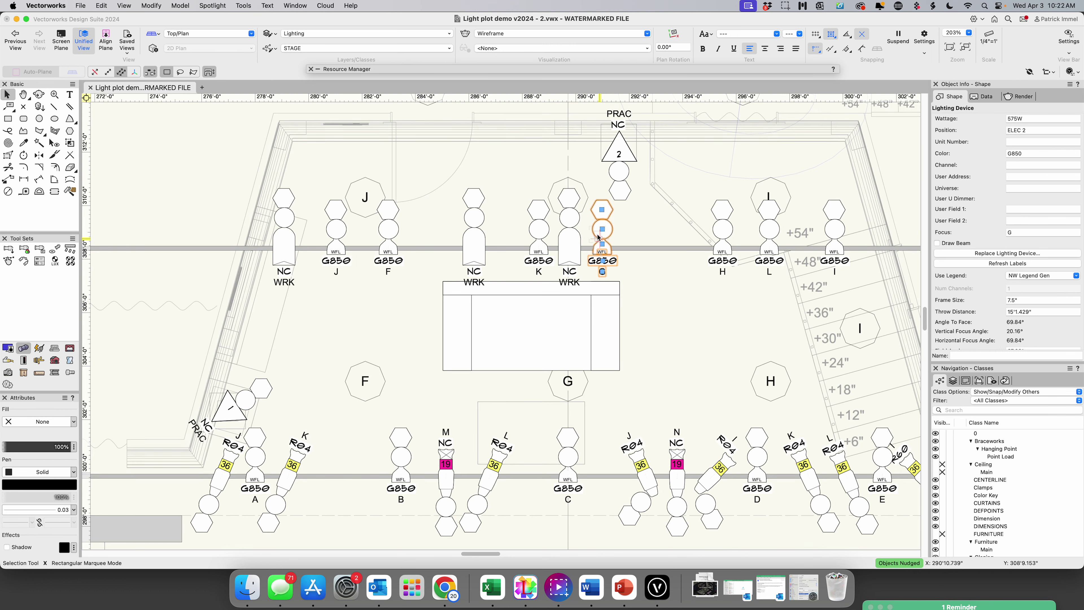
Nudge the ELEC 2 unit focused on K away from the center WRK fixture on its other side
{"action": "left_click", "coordinate": [541, 235]}
{"action": "key", "text": "shift+Left"}
{"action": "key", "text": "shift+Left"}
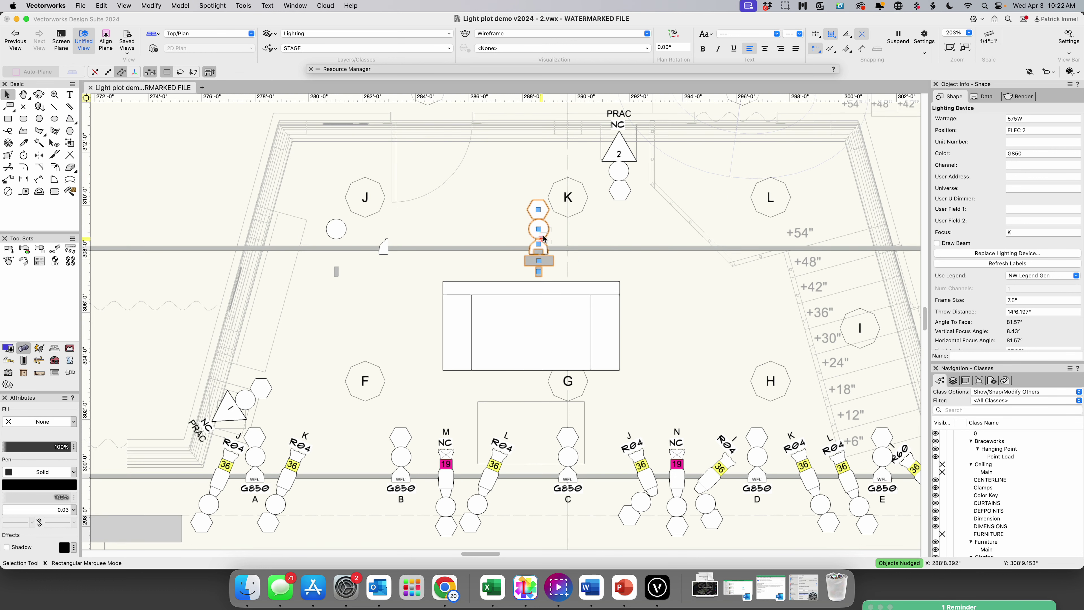
{"action": "key", "text": "shift+Left"}
{"action": "key", "text": "shift+Left"}
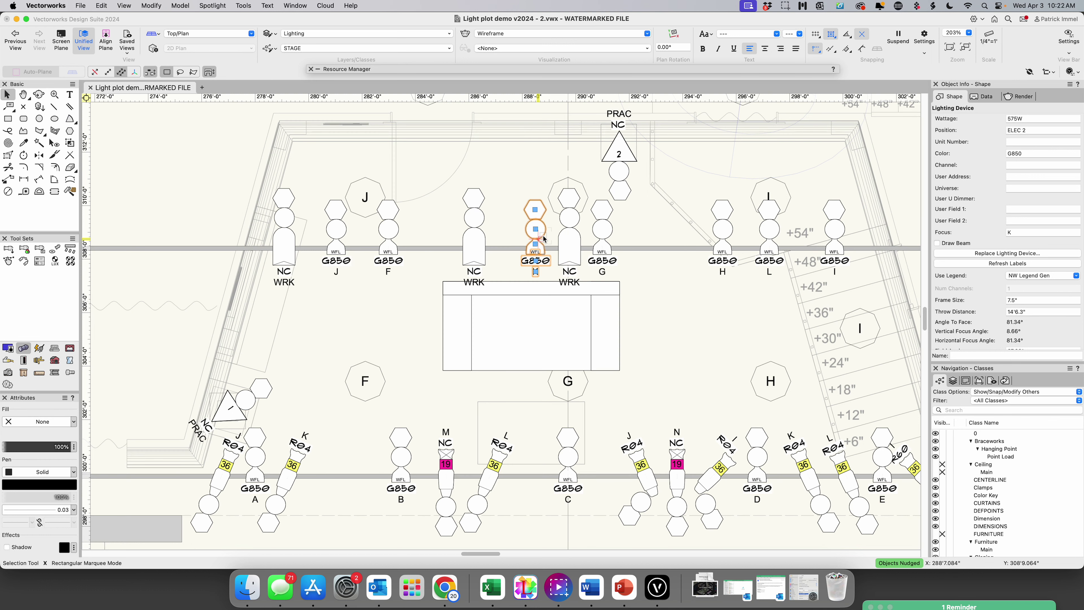
Copy the center WRK fixture to between units G and H and just beyond unit I on ELEC 2, nudging the outer copy farther out
{"action": "left_click", "coordinate": [571, 230]}
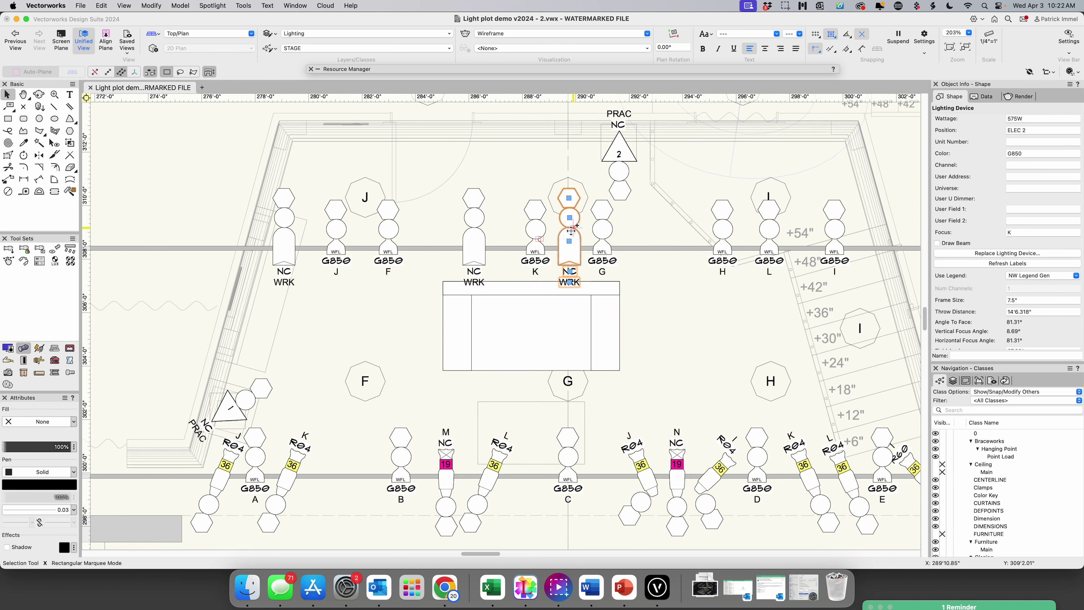
{"action": "left_click_drag", "start_coordinate": [572, 231], "coordinate": [873, 237]}
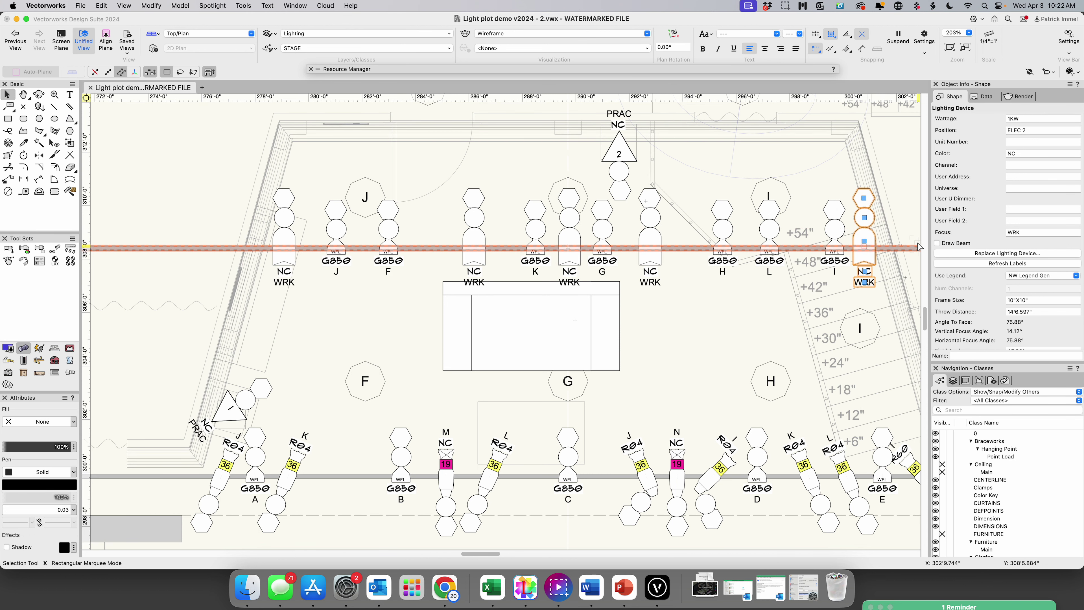
{"action": "key", "text": "Right"}
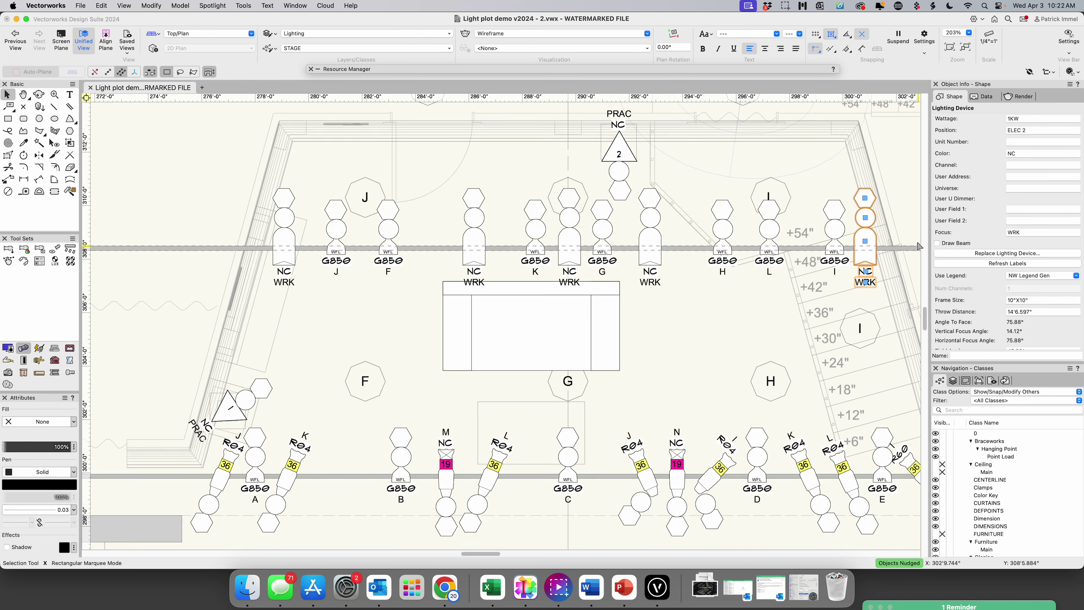
{"action": "key", "text": "Right"}
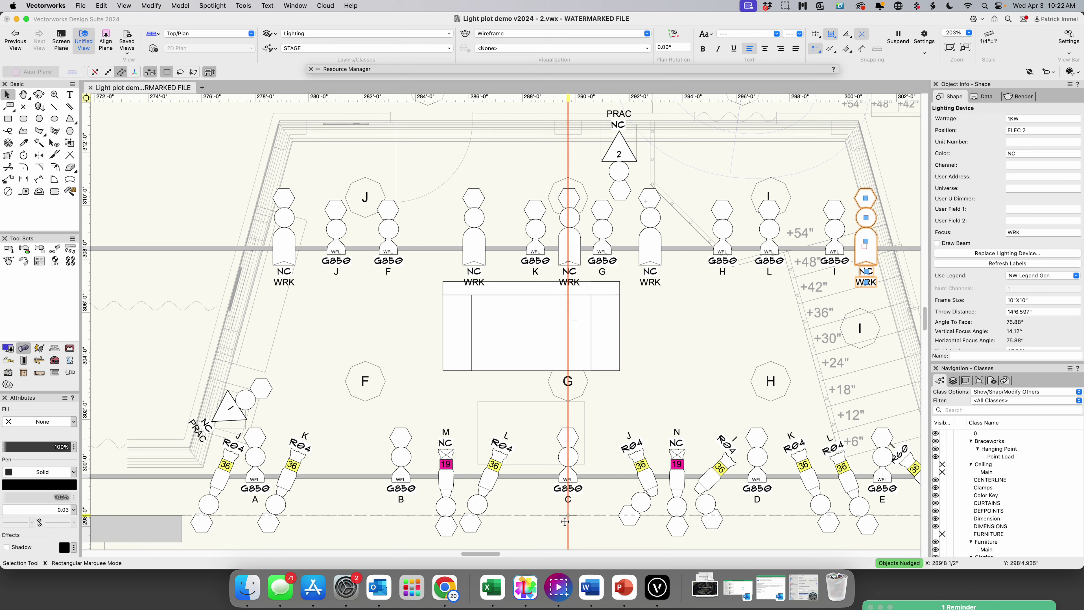
Copy the outermost WRK fixture beyond the set wall on ELEC 2, copy that down to ELEC 1, and shift the ELEC 1 copy toward the pipe's end
{"action": "left_click_drag", "start_coordinate": [491, 555], "coordinate": [479, 555]}
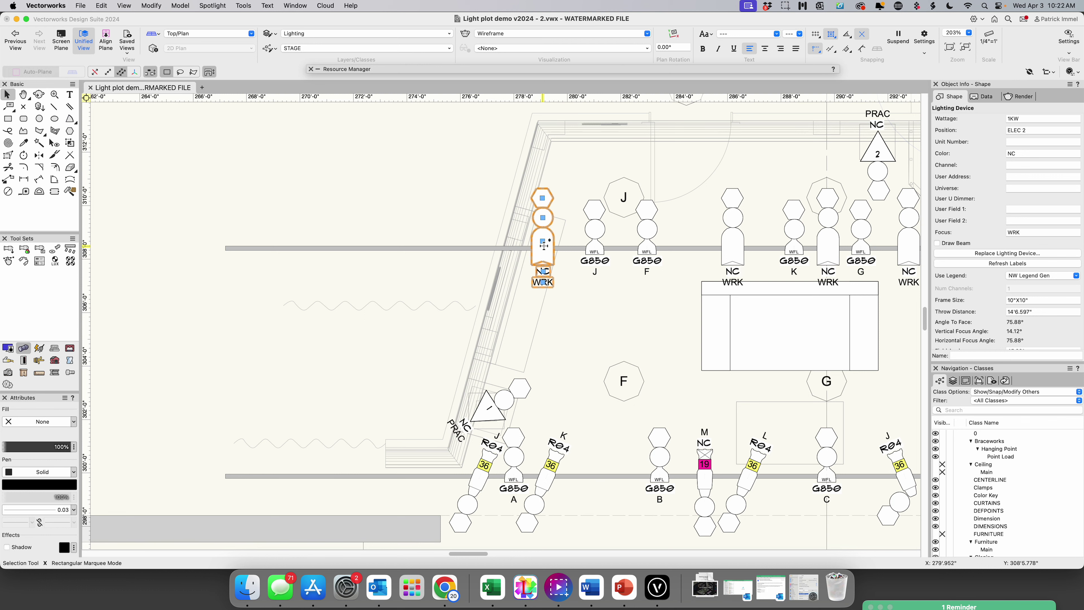
{"action": "left_click_drag", "start_coordinate": [543, 245], "coordinate": [309, 241]}
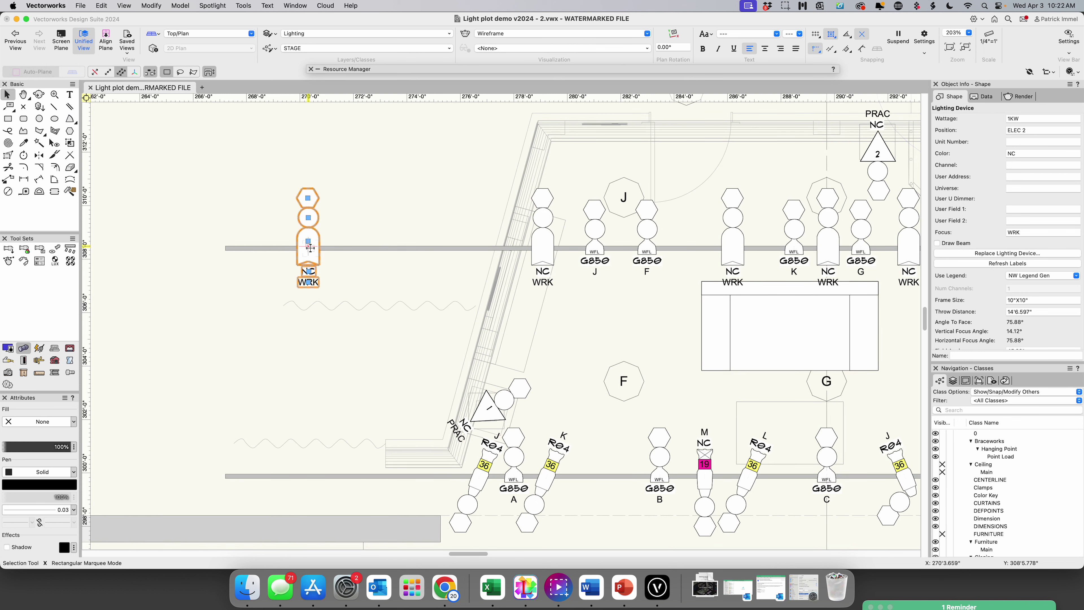
{"action": "left_click_drag", "start_coordinate": [311, 246], "coordinate": [293, 470]}
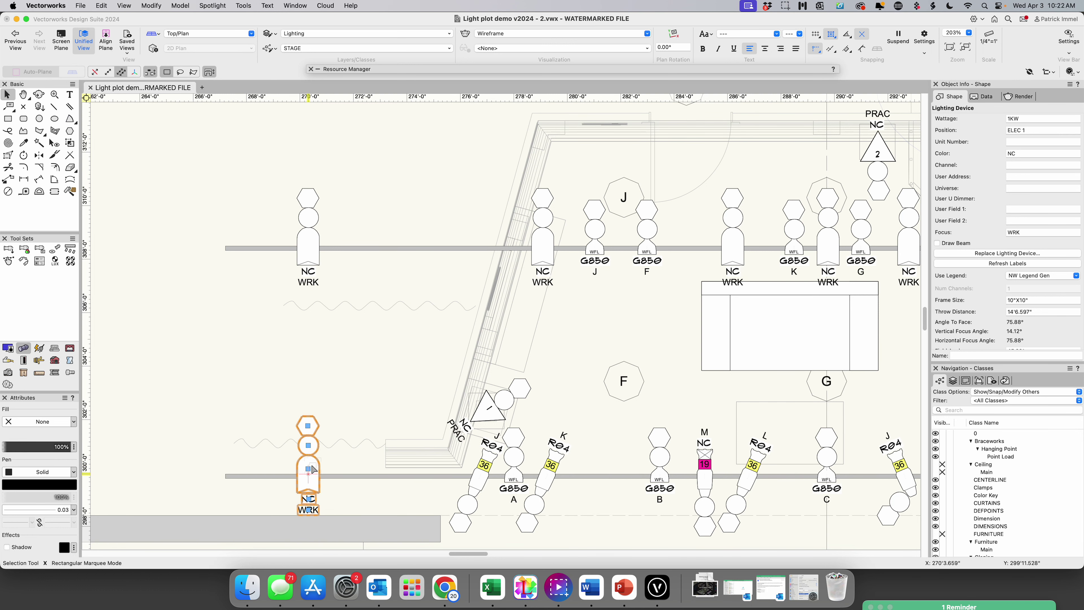
{"action": "left_click_drag", "start_coordinate": [311, 469], "coordinate": [246, 477]}
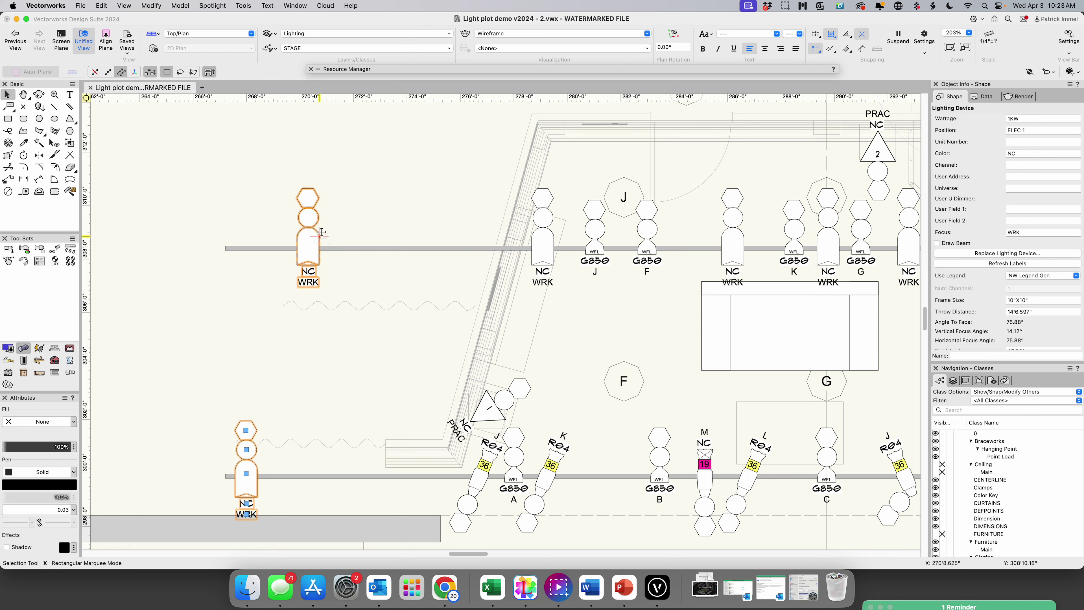
Rotate the WRK fixture at the end of ELEC 1 about its body so its labeled front end points offstage
{"action": "left_click", "coordinate": [28, 158]}
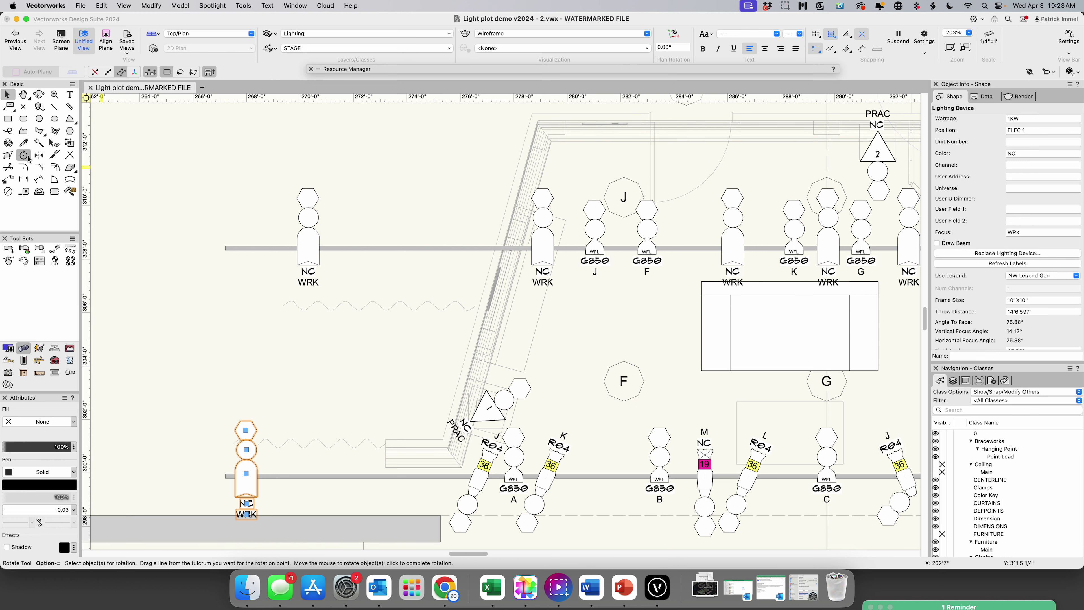
{"action": "left_click", "coordinate": [121, 282]}
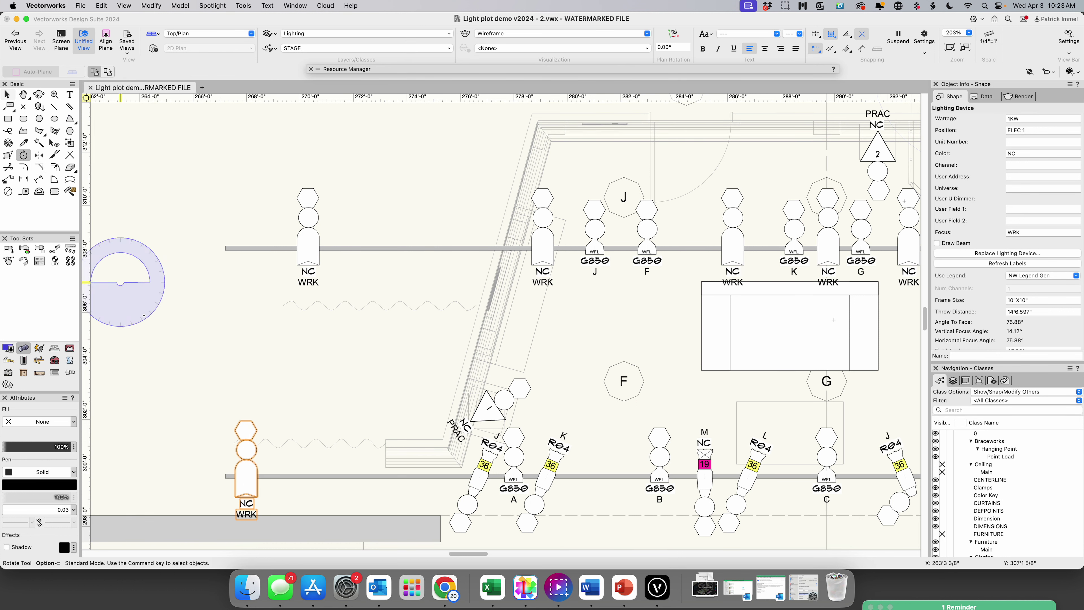
{"action": "left_click", "coordinate": [247, 478]}
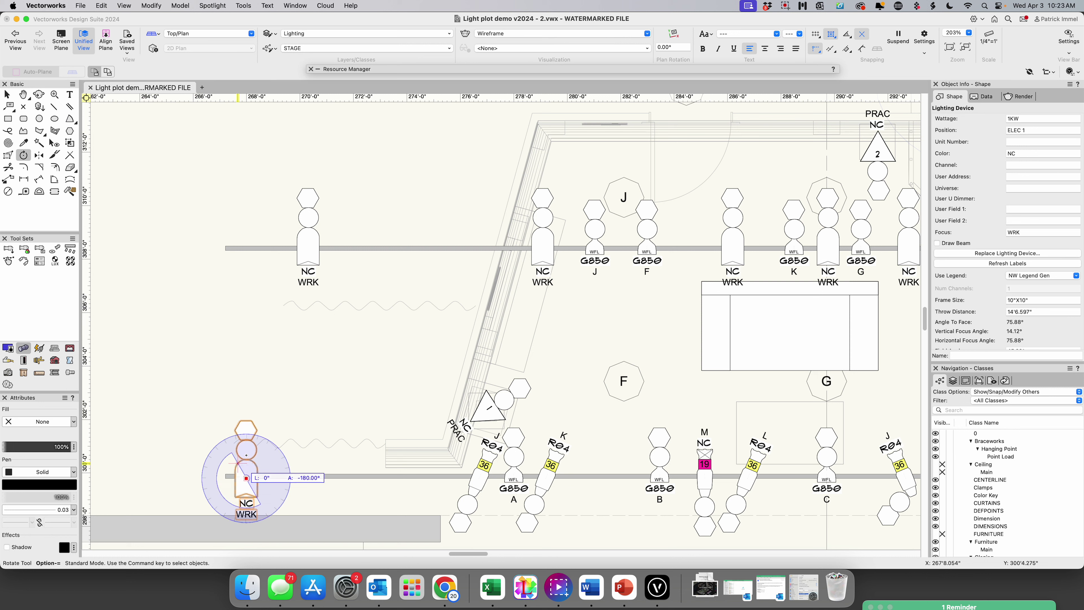
{"action": "left_click", "coordinate": [246, 398]}
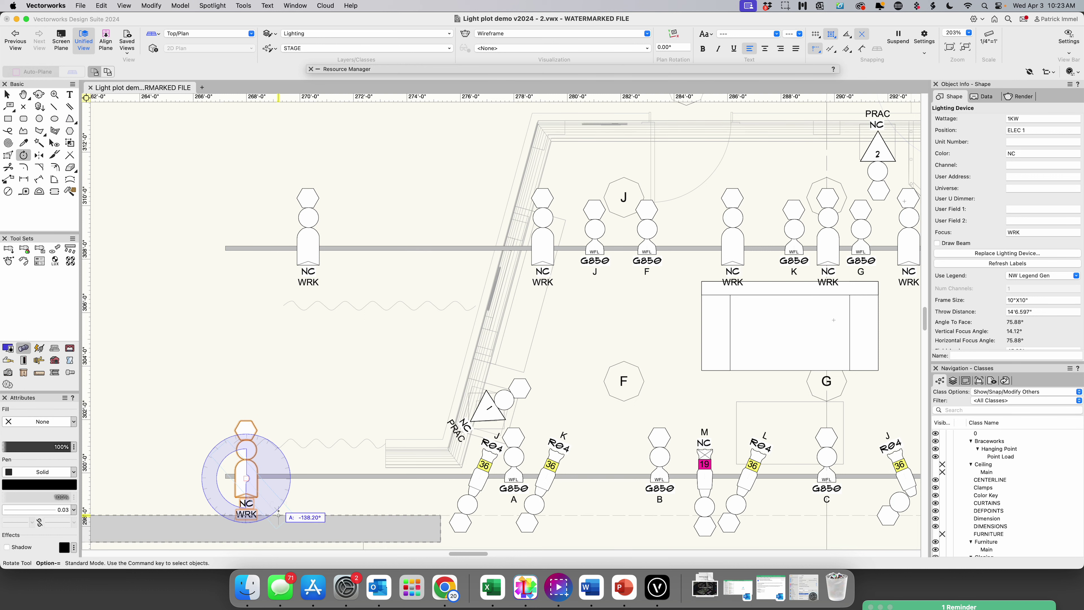
{"action": "left_click", "coordinate": [293, 493]}
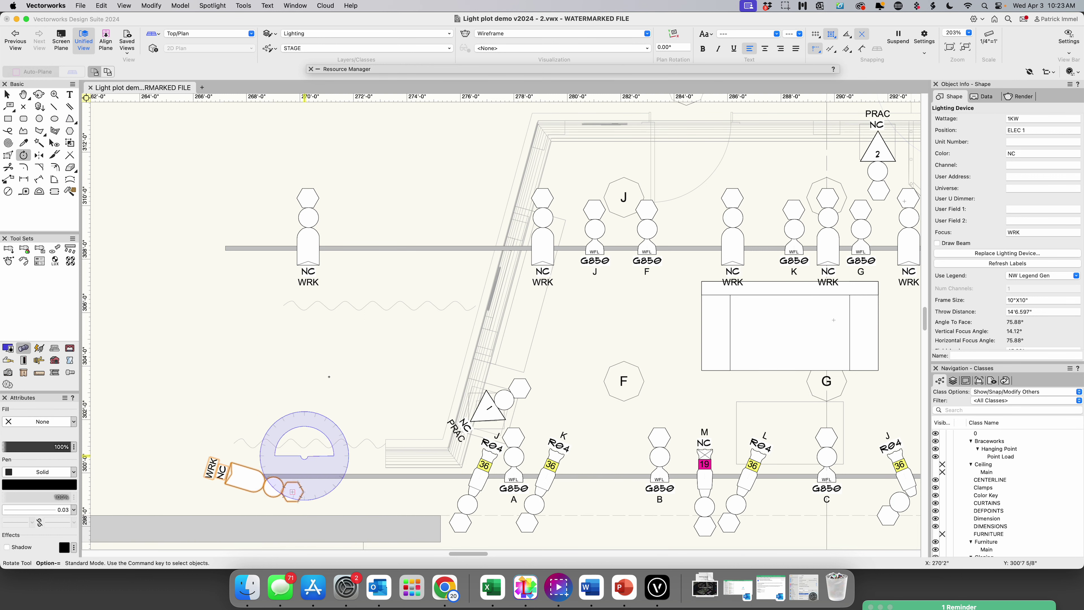
{"action": "left_click", "coordinate": [9, 107]}
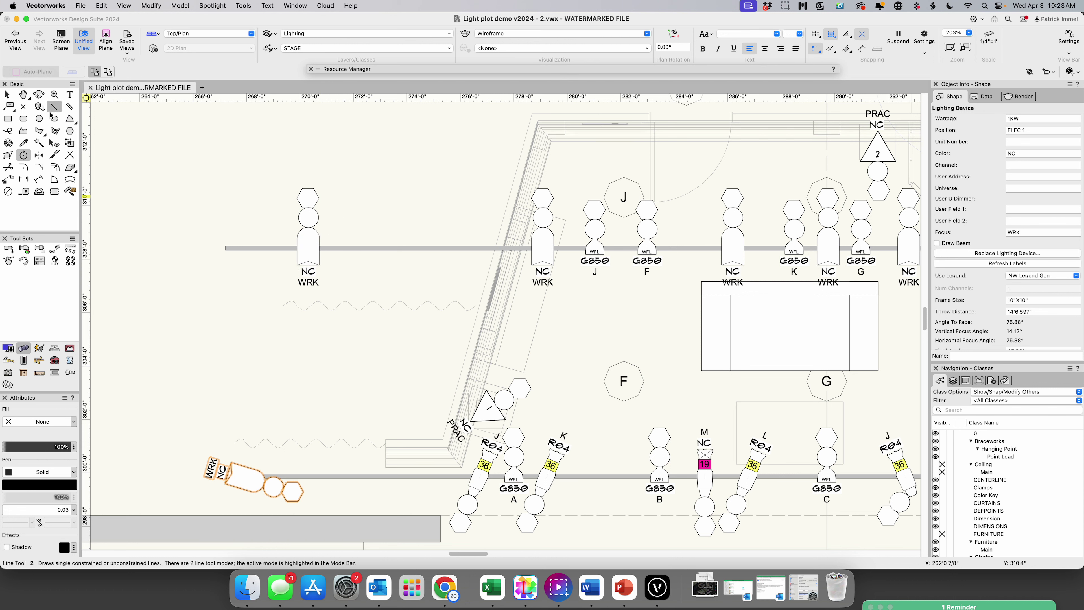
{"action": "left_click", "coordinate": [7, 94]}
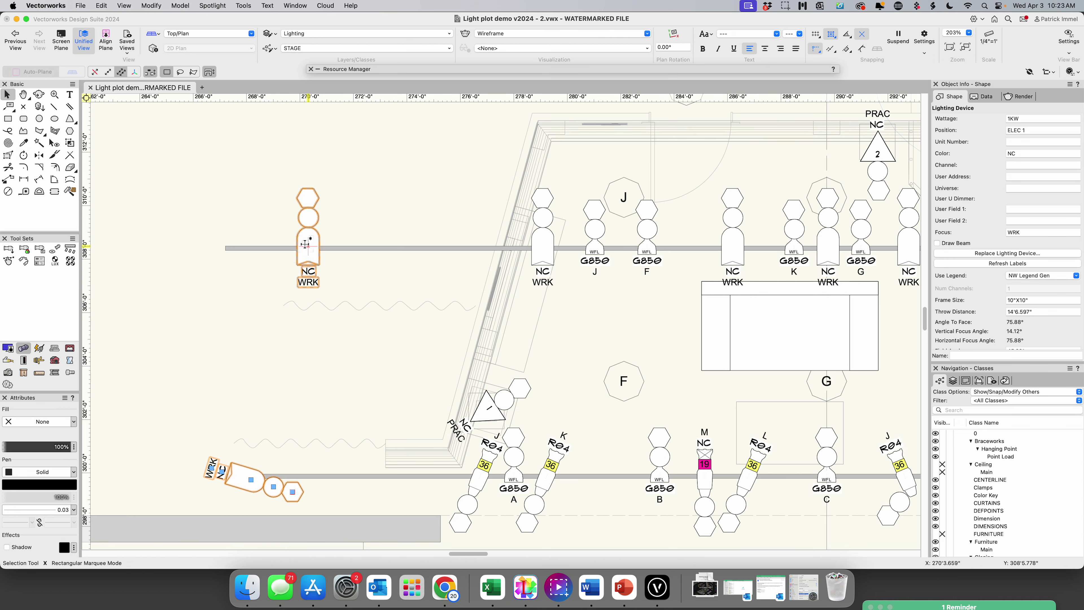
Rotate the WRK fixture at the offstage end of ELEC 2 about its body so its labeled front end points upstage and slightly offstage
{"action": "left_click", "coordinate": [303, 255]}
{"action": "left_click", "coordinate": [24, 156]}
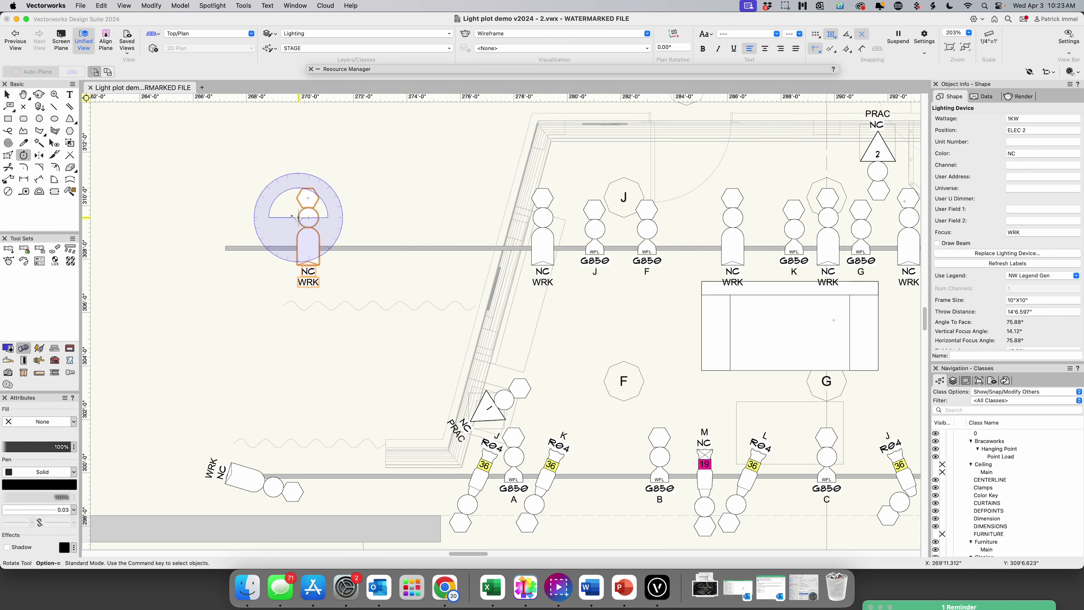
{"action": "left_click", "coordinate": [308, 245]}
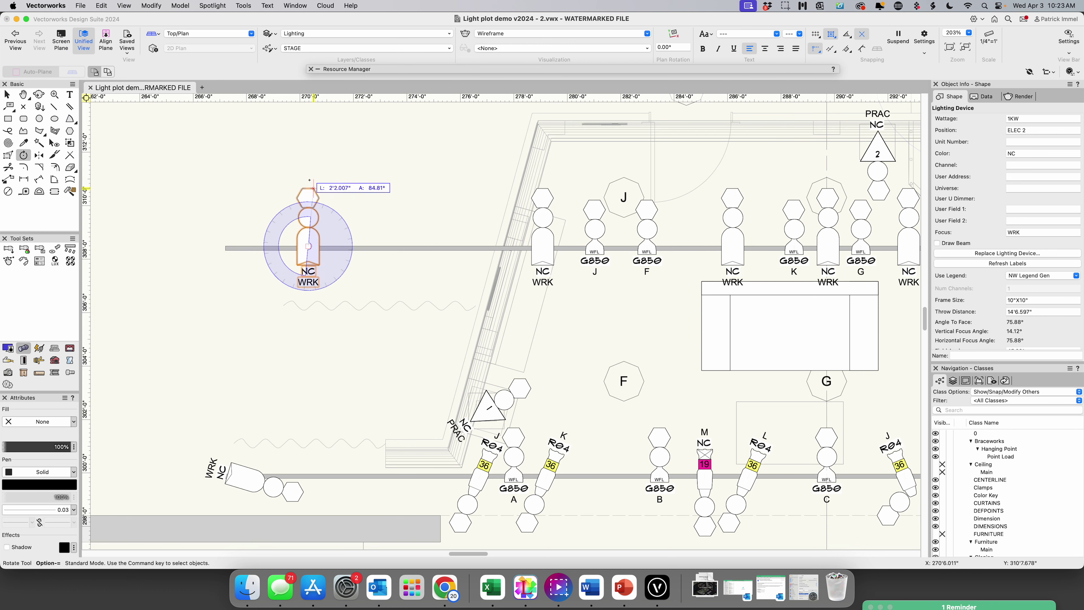
{"action": "left_click", "coordinate": [306, 174]}
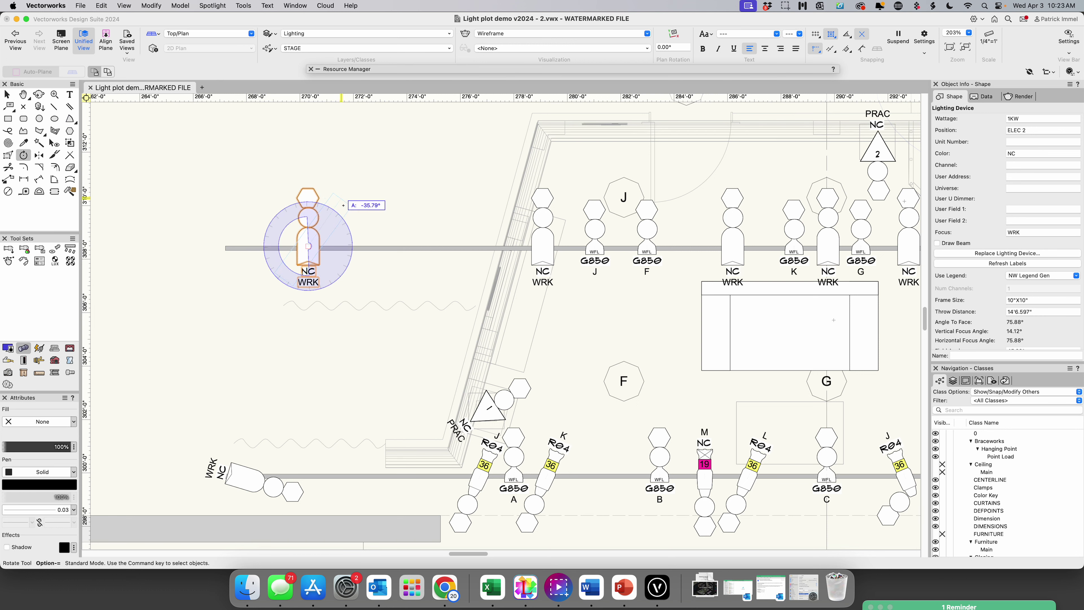
{"action": "left_click", "coordinate": [322, 310]}
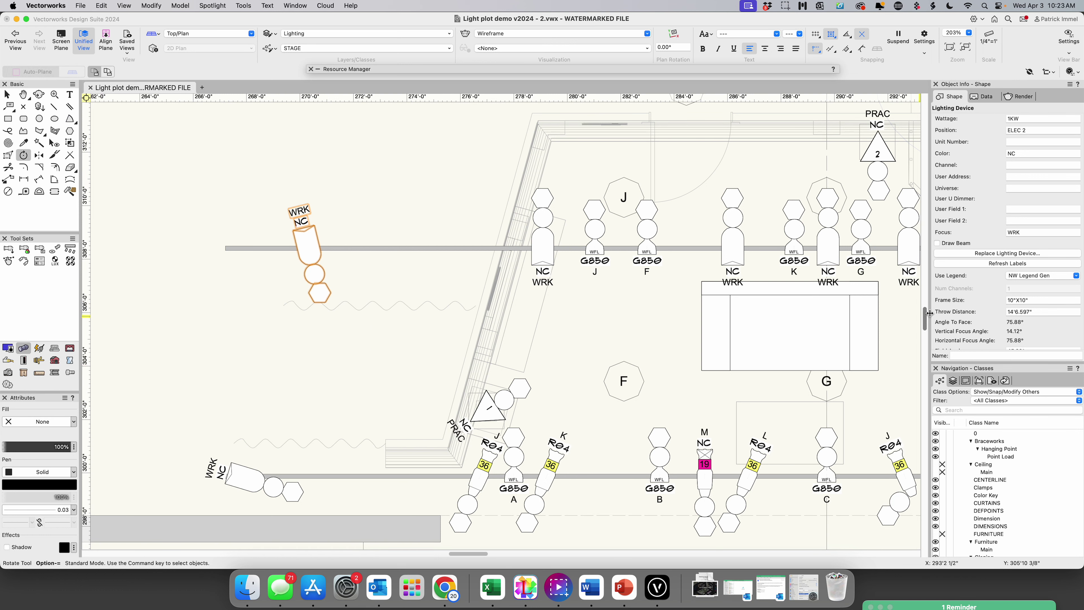
Copy the WRK fixture just inside the set wall on ELEC 2 up to ELEC 3, beyond the set, and place another copy farther onstage
{"action": "left_click_drag", "start_coordinate": [927, 318], "coordinate": [927, 304]}
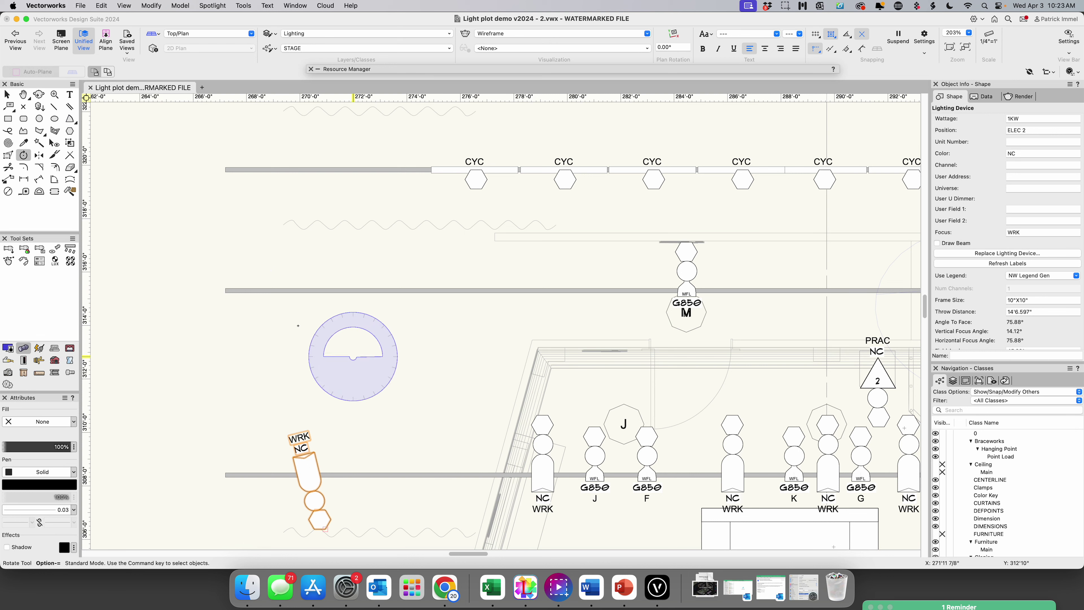
{"action": "key", "text": "x"}
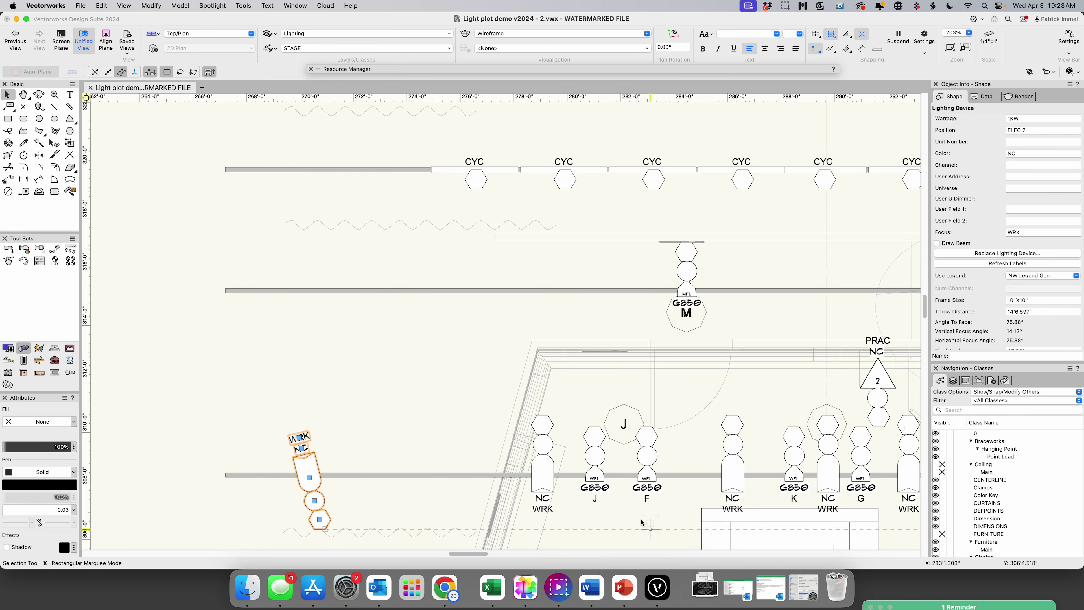
{"action": "left_click", "coordinate": [543, 470]}
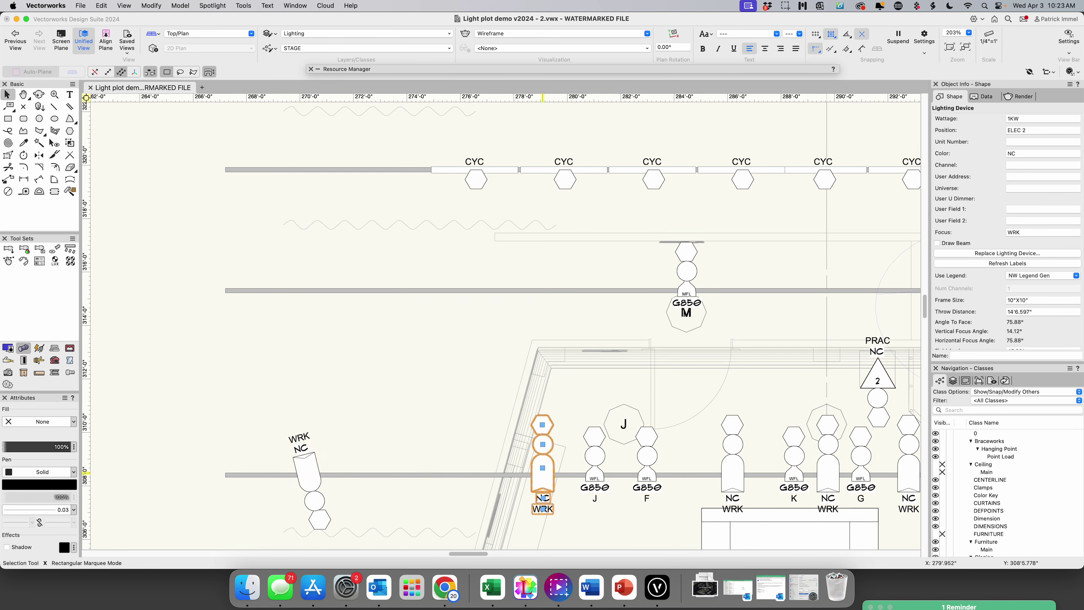
{"action": "left_click_drag", "start_coordinate": [542, 473], "coordinate": [414, 298]}
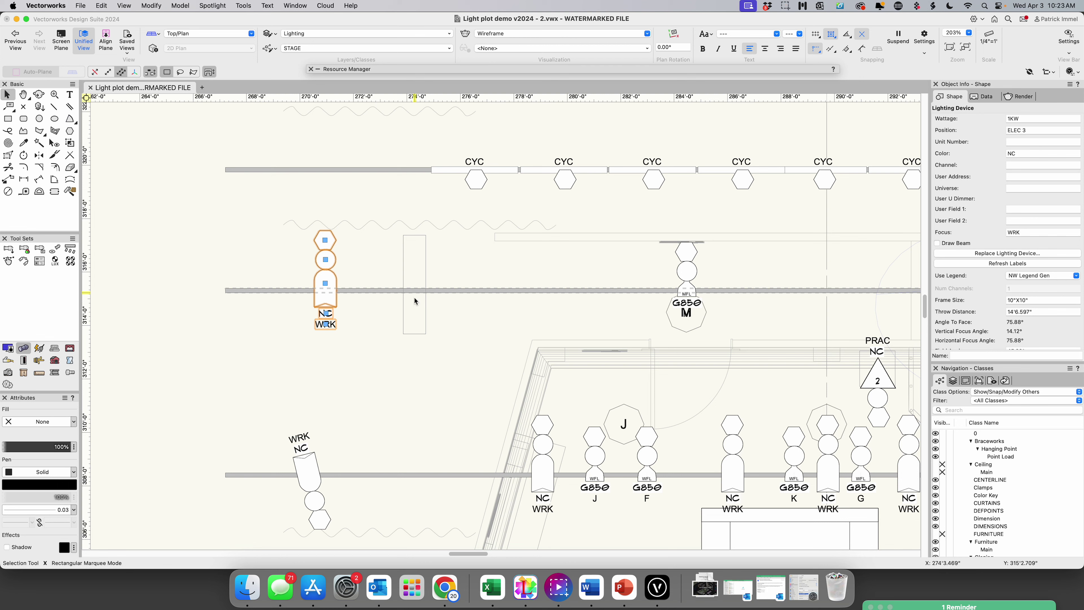
Delete the outer of the two WRK copies on ELEC 3 and select the one nearer center
{"action": "left_click", "coordinate": [327, 285]}
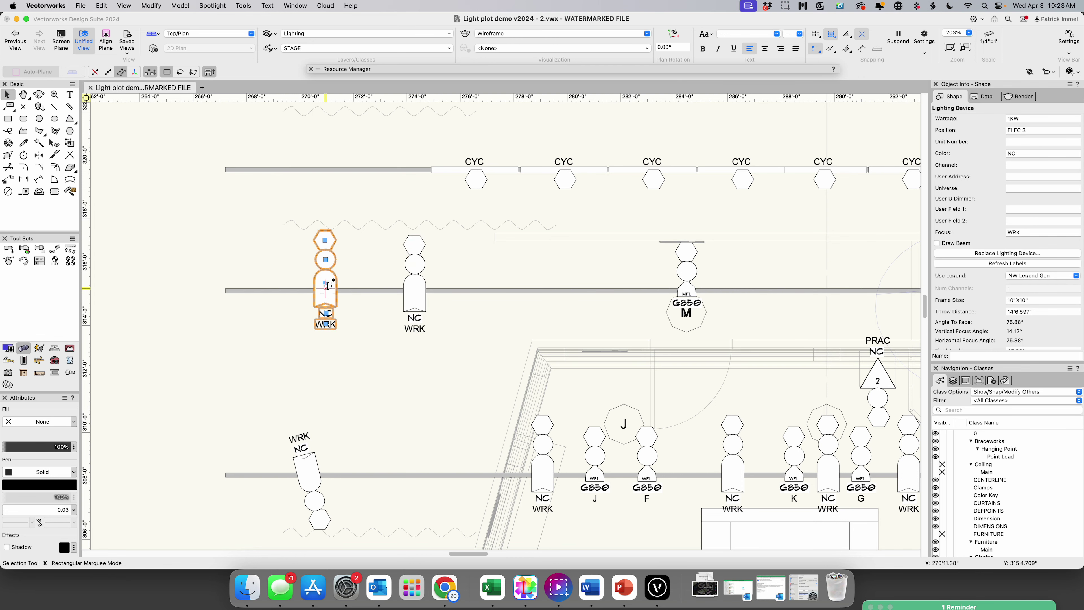
{"action": "key", "text": "Delete"}
{"action": "left_click", "coordinate": [419, 293]}
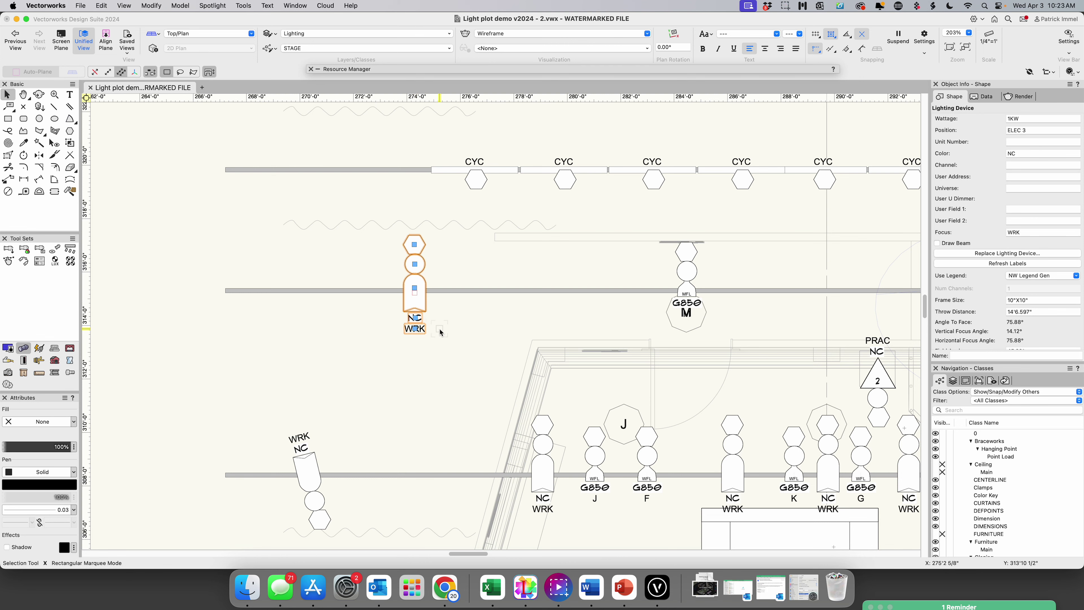
Mirror duplicates of the three offstage WRK fixtures on ELEC 1, ELEC 2 and ELEC 3 across the stage centerline
{"action": "scroll", "coordinate": [440, 332], "scroll_direction": "down", "scroll_amount": 5}
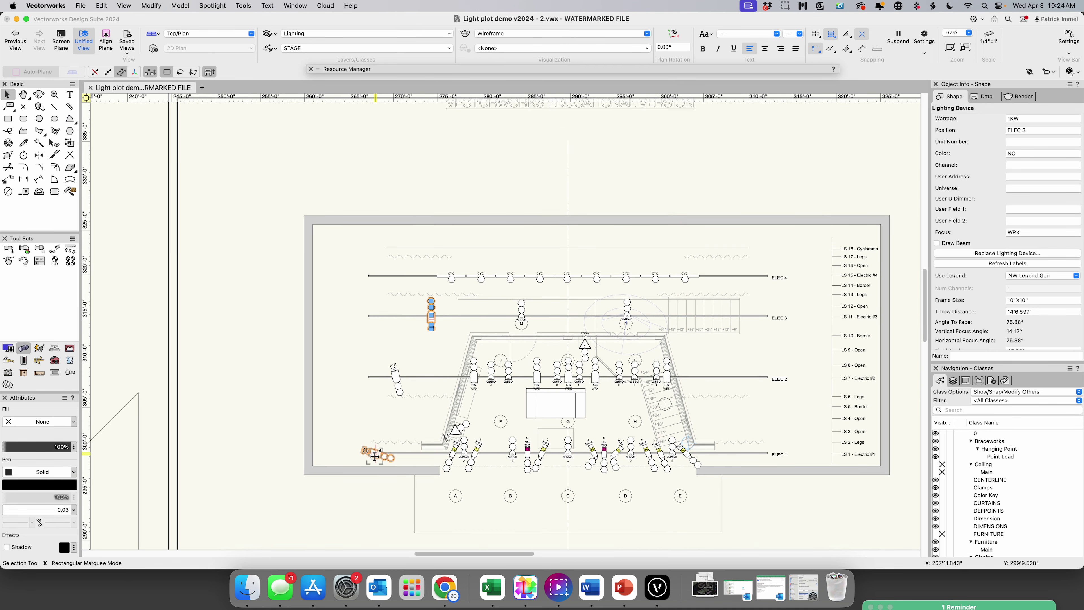
{"action": "left_click", "coordinate": [374, 454]}
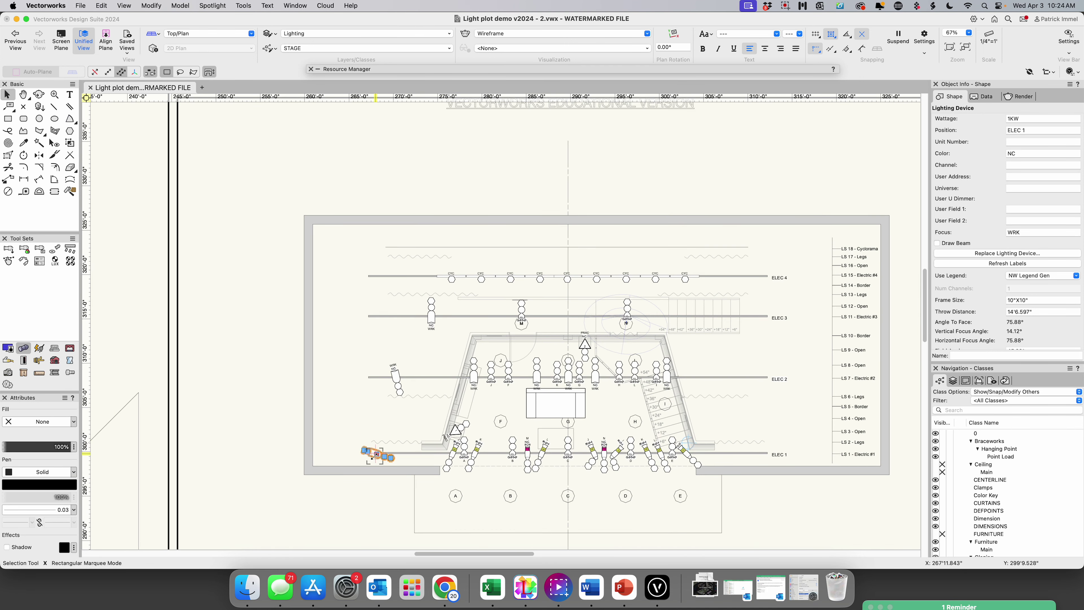
{"action": "left_click", "coordinate": [397, 379], "text": "shift"}
{"action": "left_click", "coordinate": [432, 325], "text": "shift"}
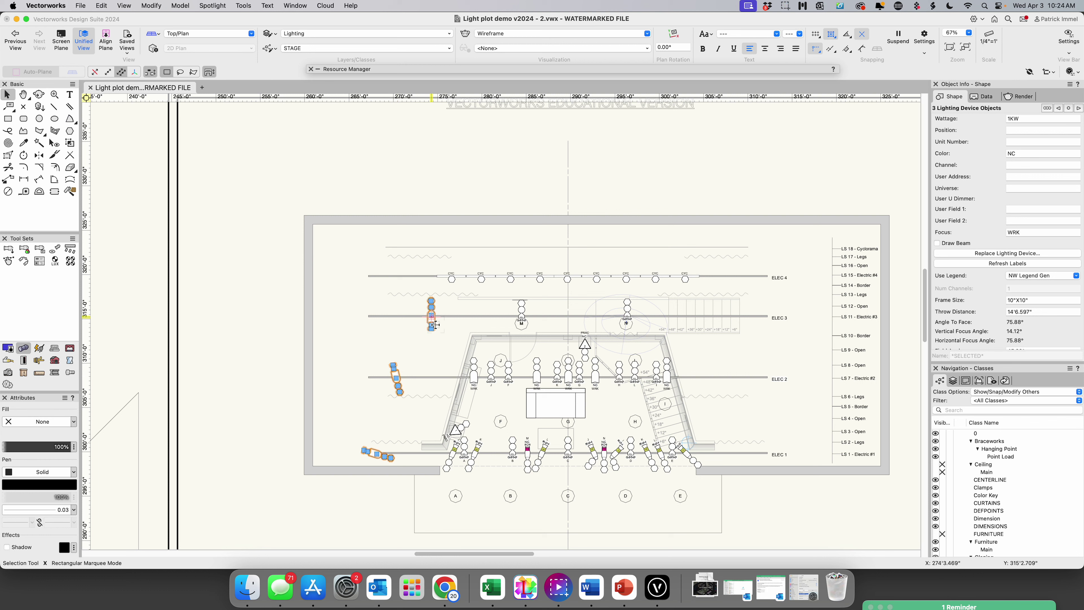
{"action": "left_click", "coordinate": [39, 159]}
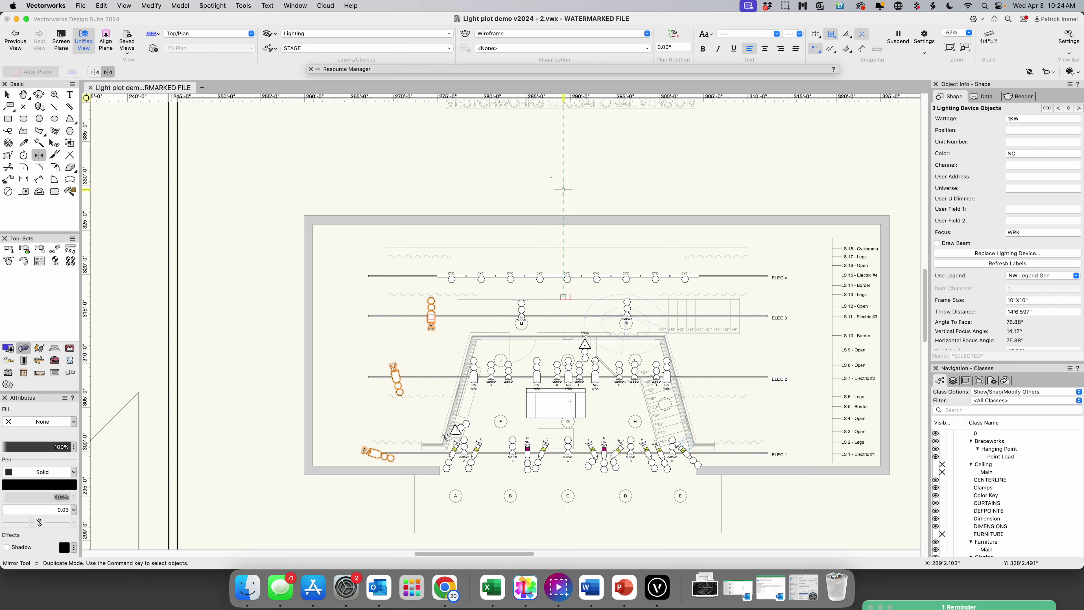
{"action": "left_click", "coordinate": [568, 157]}
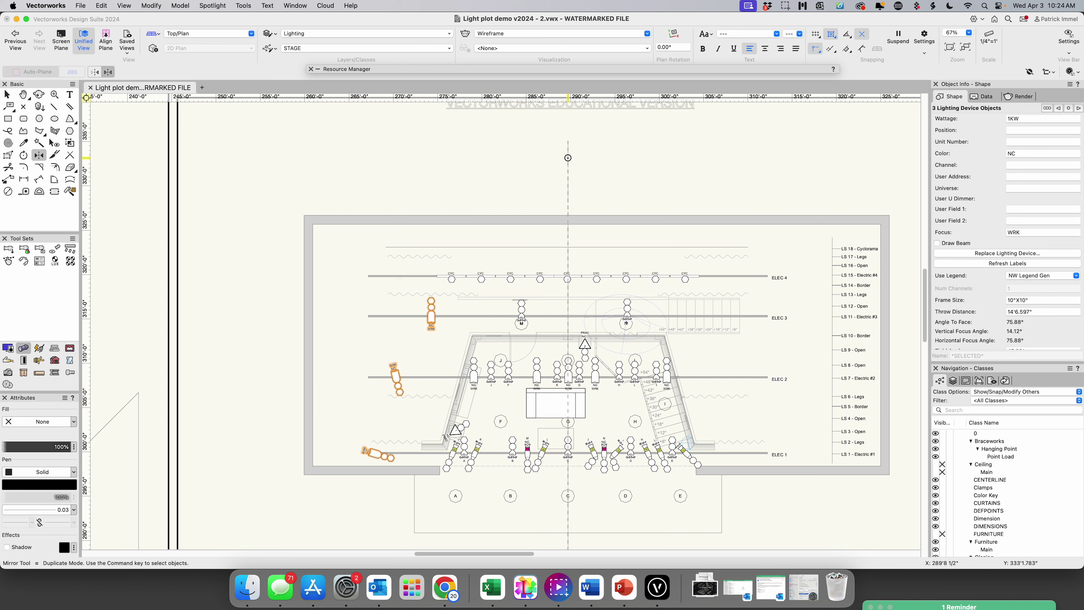
{"action": "left_click", "coordinate": [567, 187]}
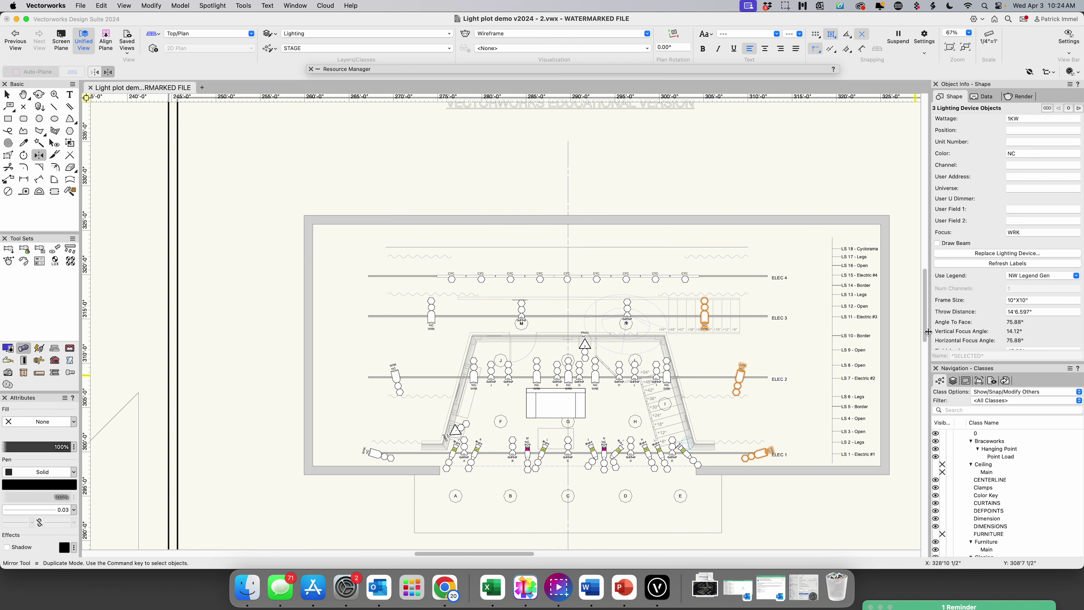
{"action": "scroll", "coordinate": [922, 335], "scroll_direction": "down", "scroll_amount": 3}
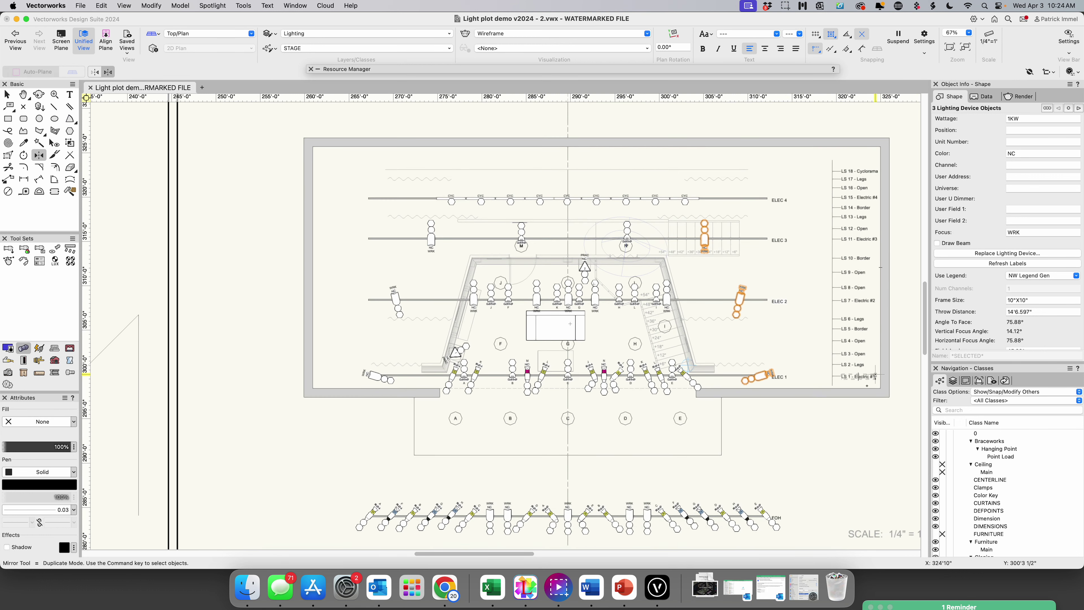